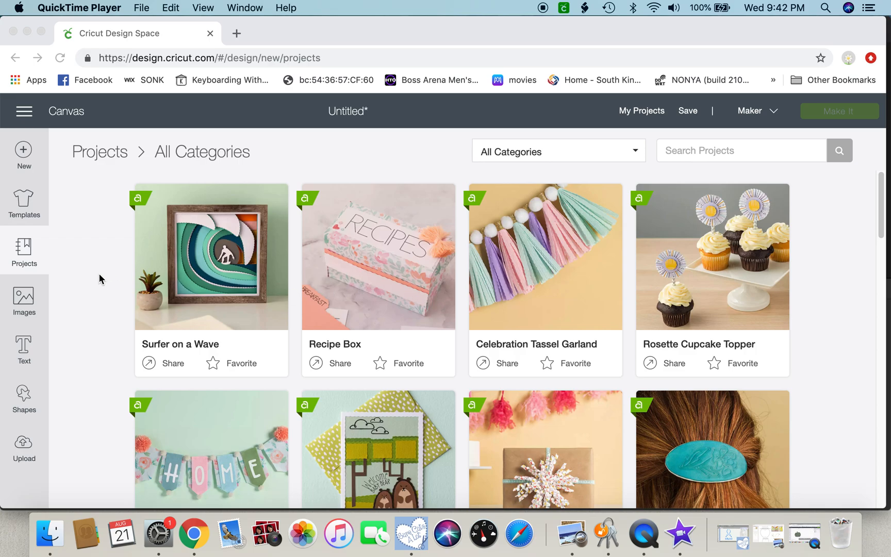
Step: Search the images for "believe", insert the plain black "dream it believe it achieve it" design, and move it near the canvas's upper-left corner
click(24, 304)
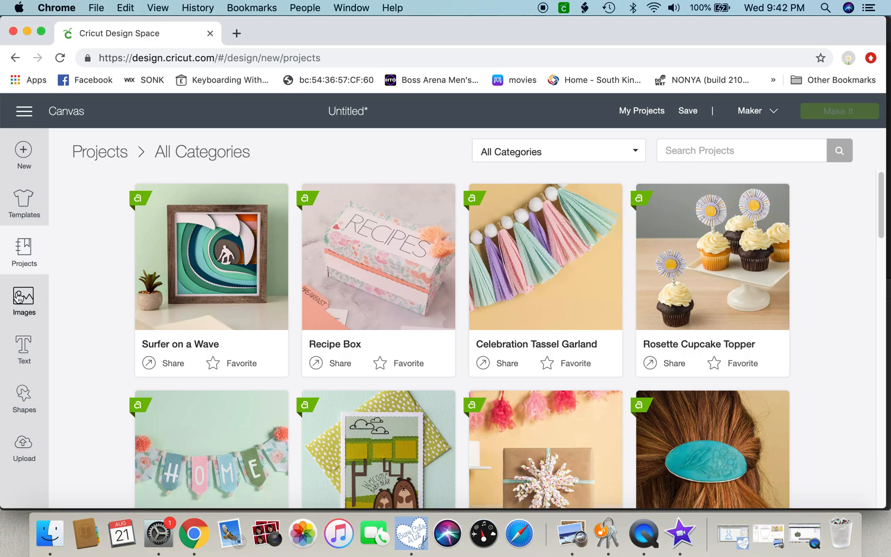
click(18, 297)
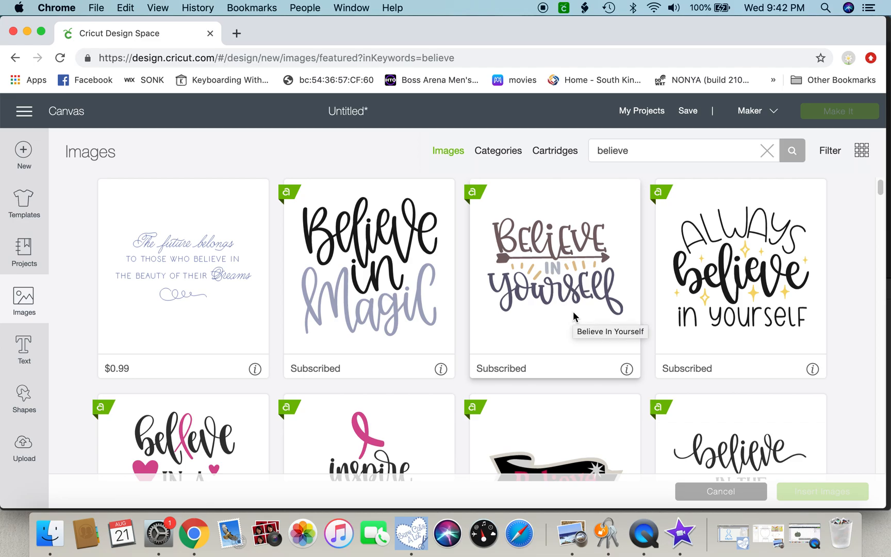
scroll(573, 312, down, 10)
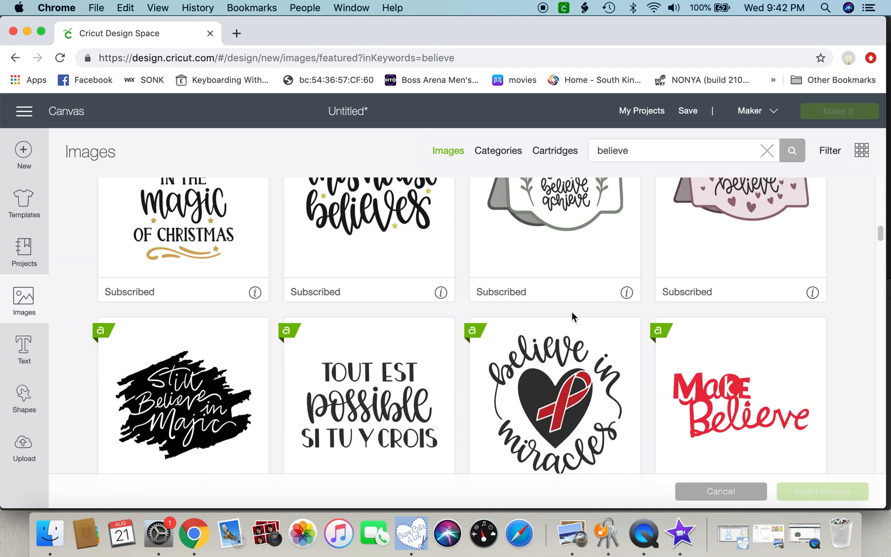
scroll(571, 316, down, 5)
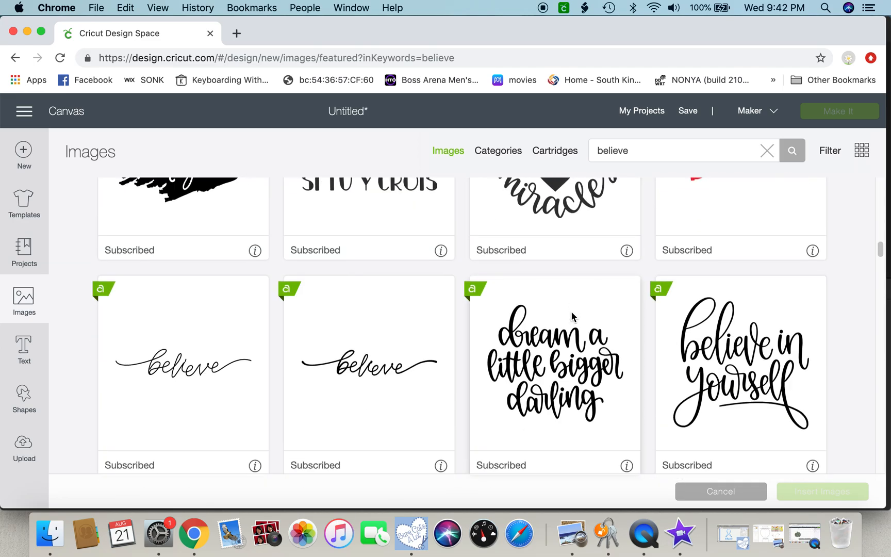
scroll(572, 316, down, 4)
scroll(572, 316, down, 4)
scroll(571, 316, down, 8)
scroll(572, 316, up, 1)
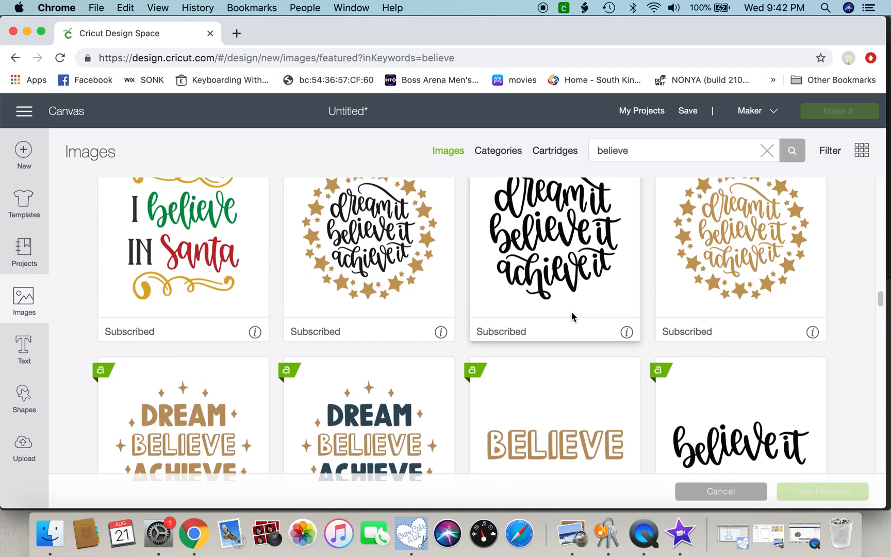
scroll(572, 314, up, 1)
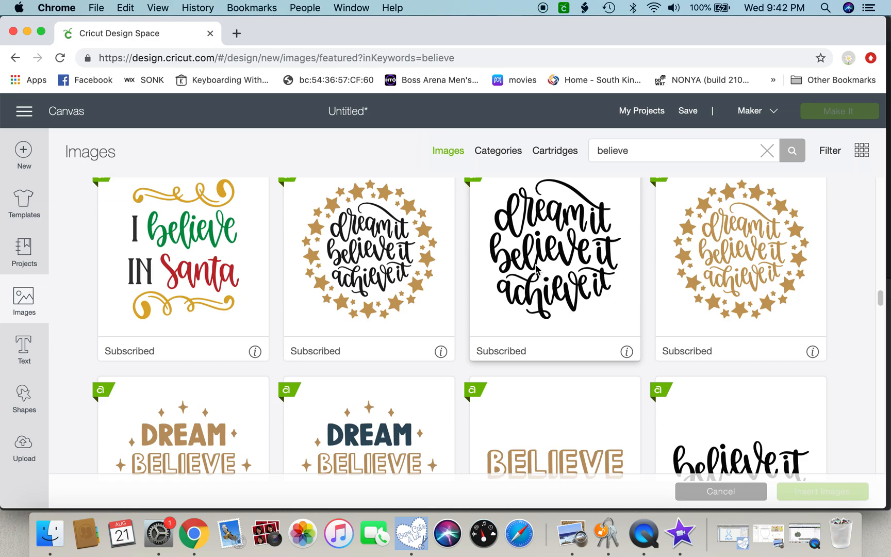
click(536, 268)
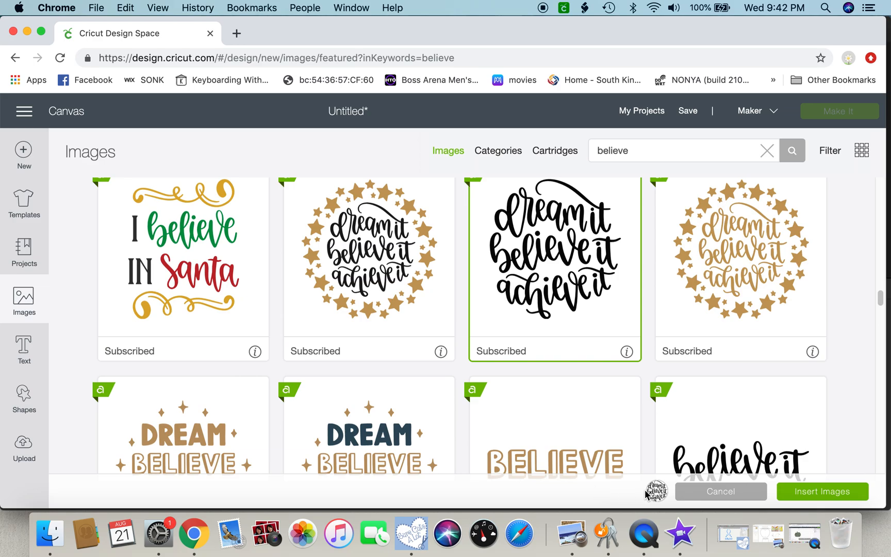
mouse_move(657, 496)
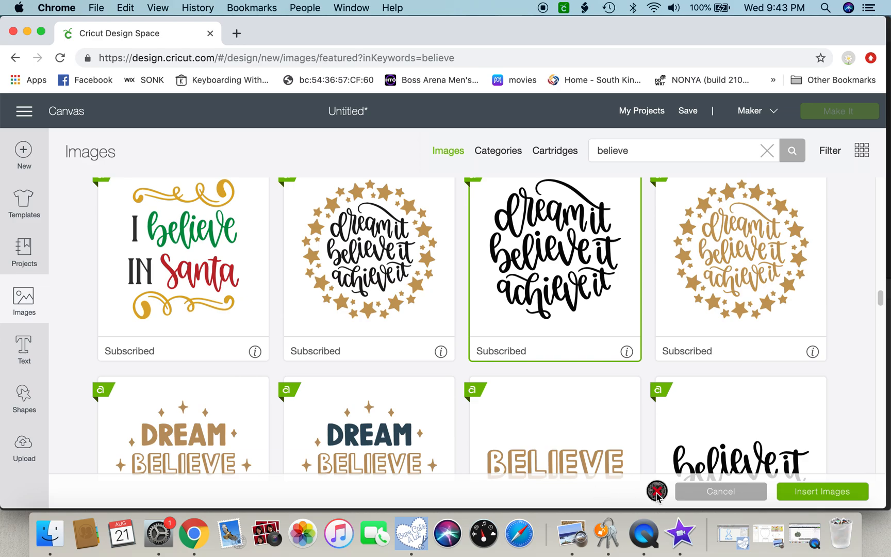
click(807, 496)
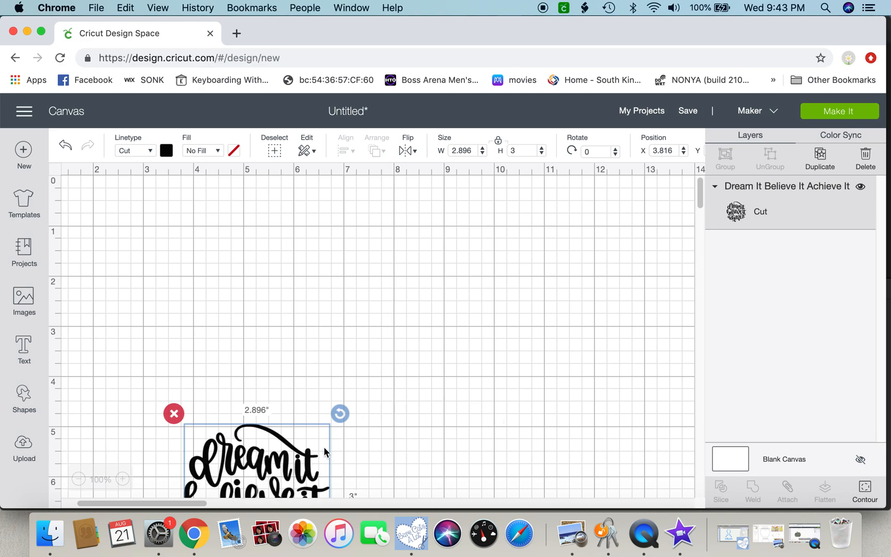
drag(244, 429, 170, 203)
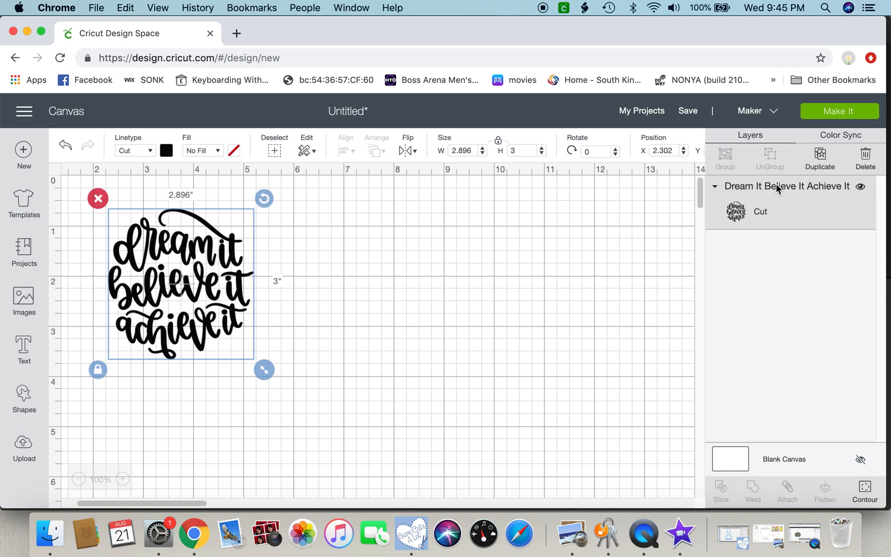
Step: Duplicate the "dream it believe it achieve it" design twice and arrange the three copies side by side in a row
click(821, 166)
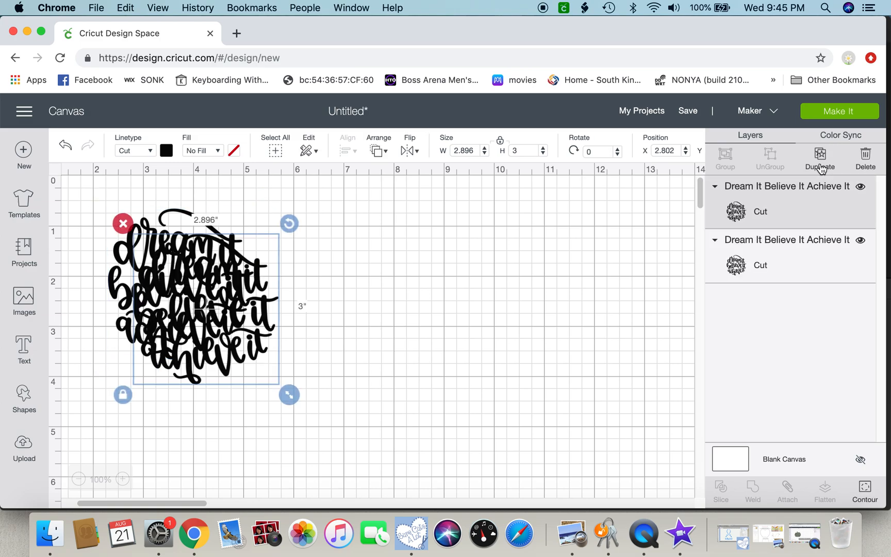
click(820, 164)
drag(270, 340, 627, 296)
drag(206, 312, 374, 287)
drag(570, 271, 548, 266)
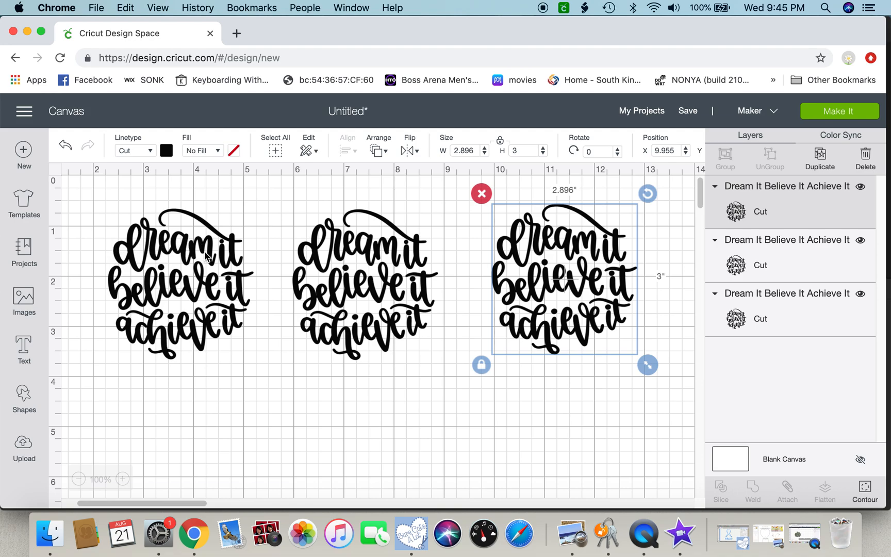
Step: Open the leftmost copy in Contour, zoom out to 75% to show the whole phrase, and look through its list of contours
click(150, 297)
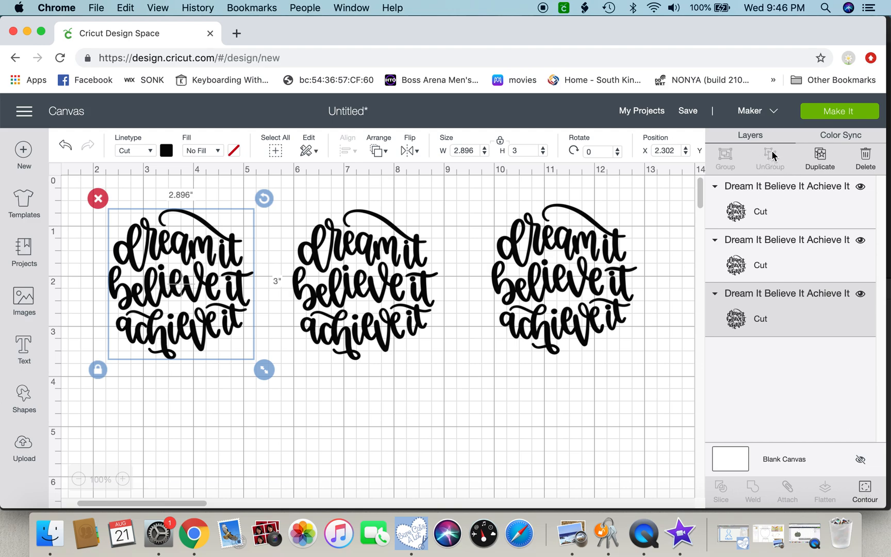
click(866, 492)
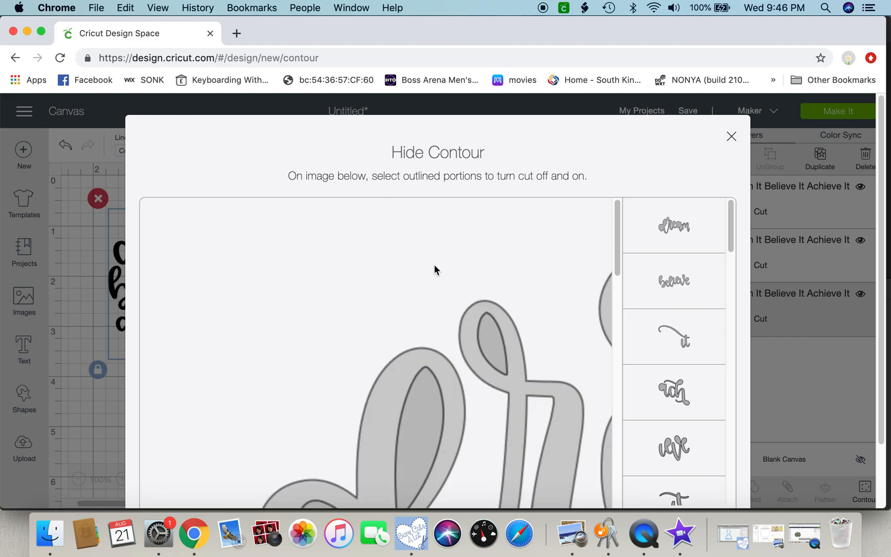
scroll(436, 269, down, 10)
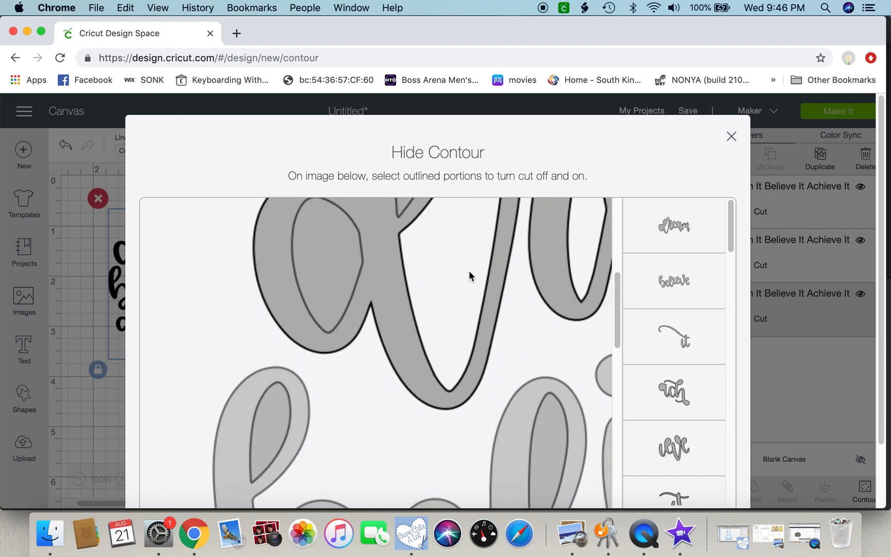
scroll(469, 271, down, 10)
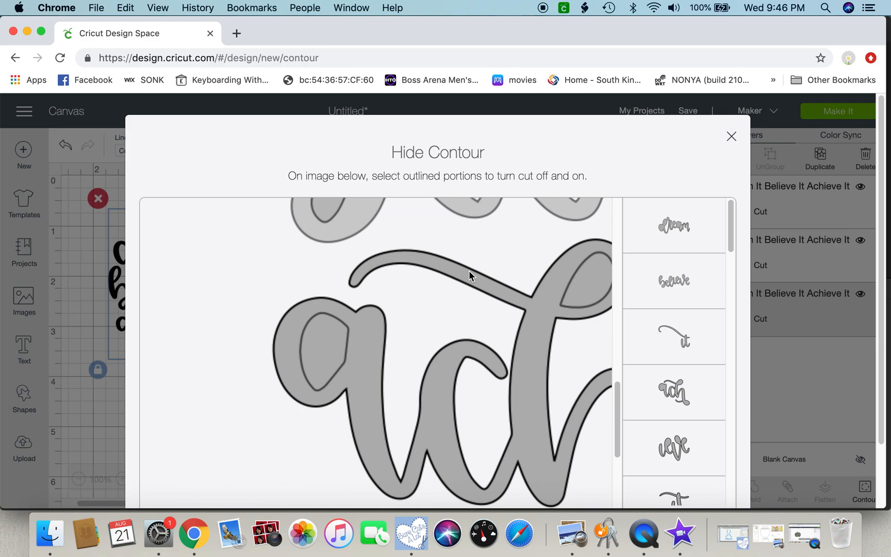
scroll(469, 276, down, 10)
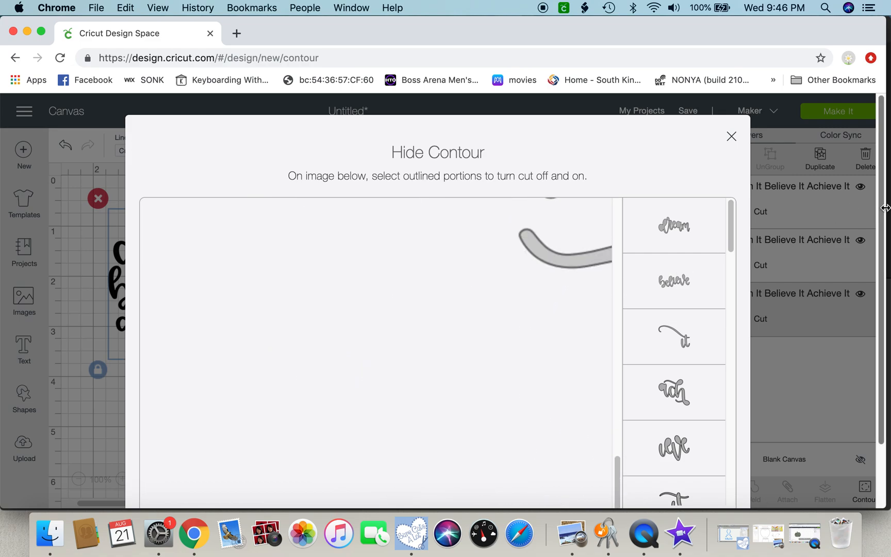
scroll(885, 208, down, 3)
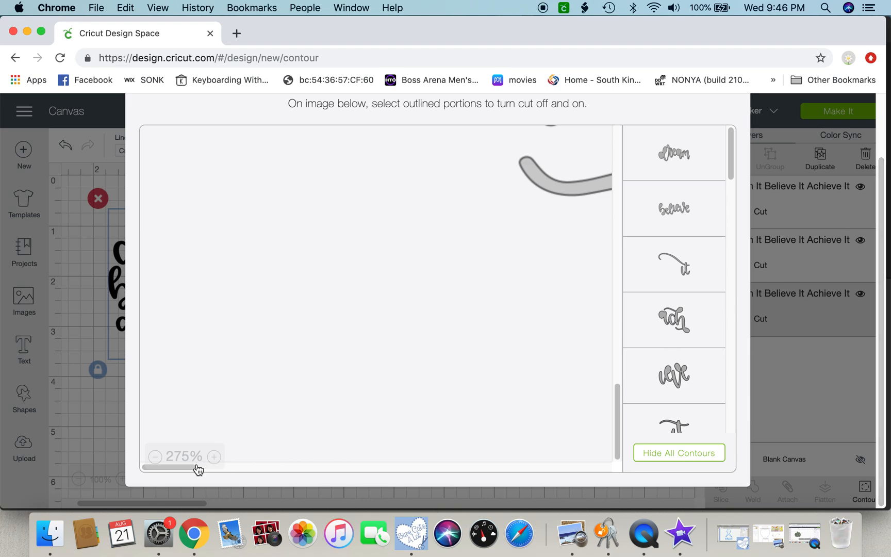
click(155, 458)
click(155, 458)
click(155, 458)
click(156, 458)
click(155, 458)
click(155, 458)
click(155, 458)
click(155, 458)
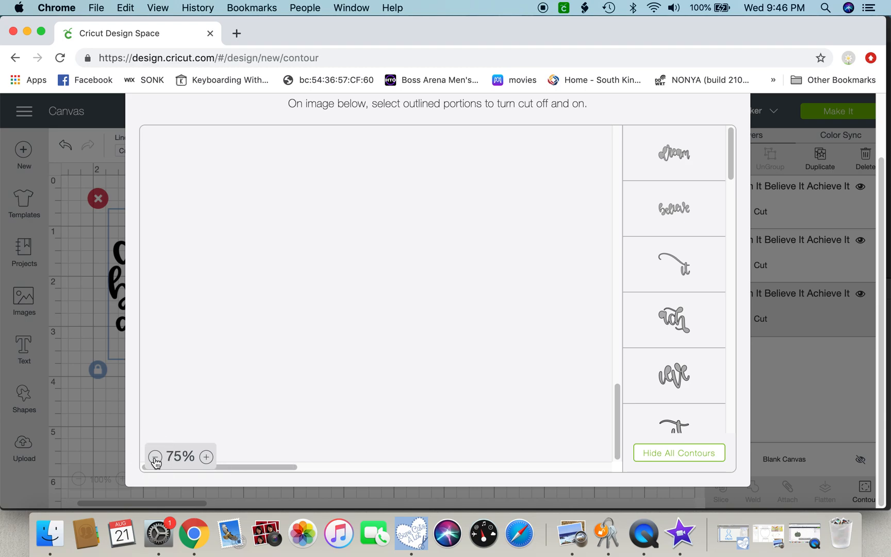
scroll(273, 392, up, 10)
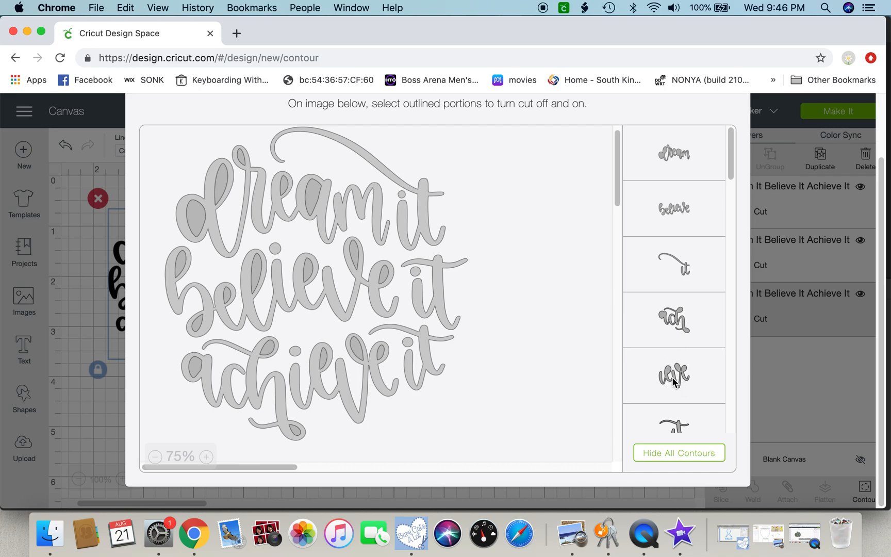
scroll(686, 401, down, 2)
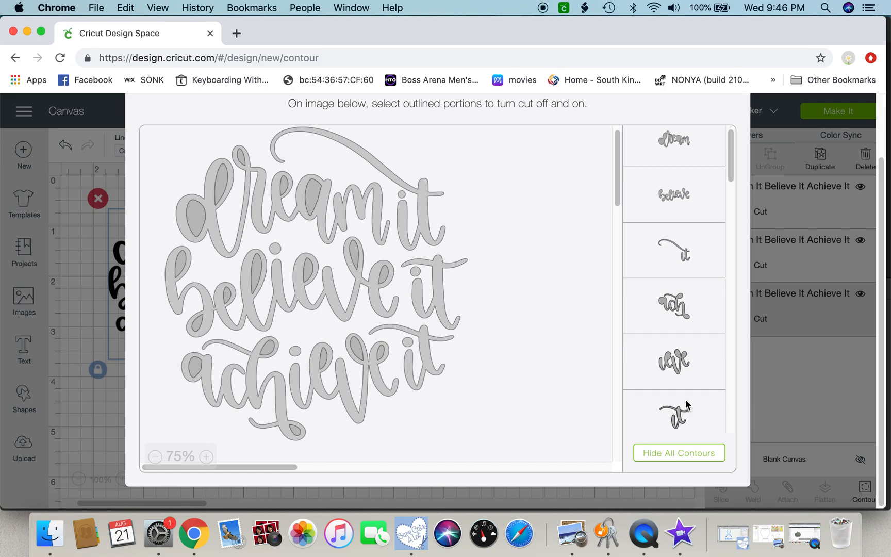
scroll(666, 217, down, 5)
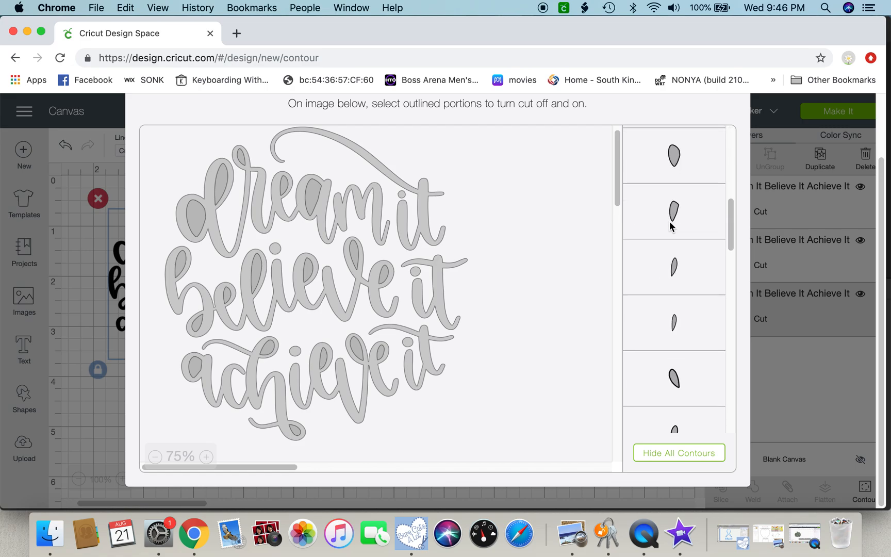
scroll(676, 243, up, 6)
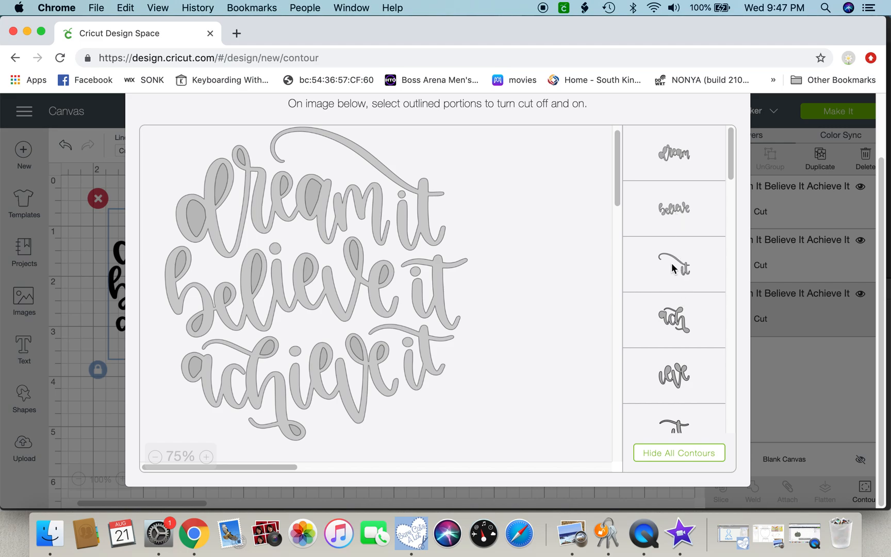
Step: Hide all contours of the middle line "believe it" in the leftmost copy, including the openings inside the letters
click(439, 299)
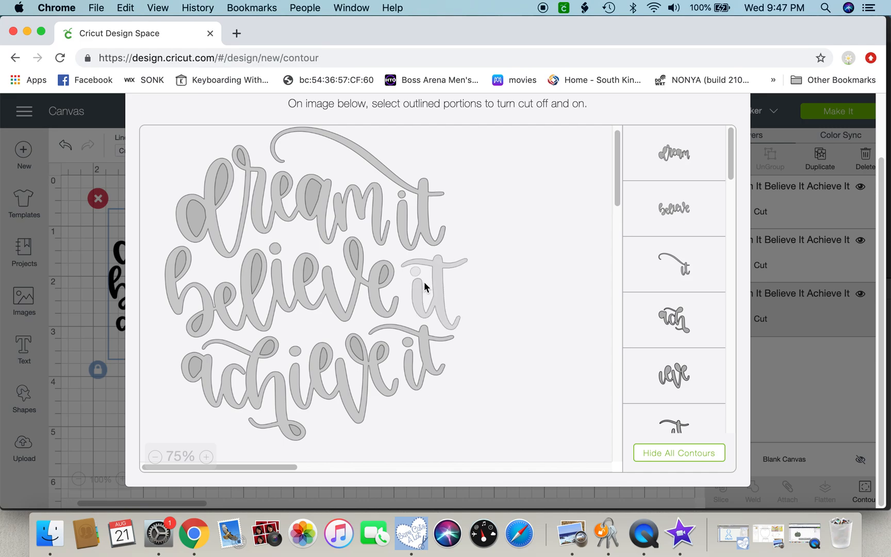
click(376, 291)
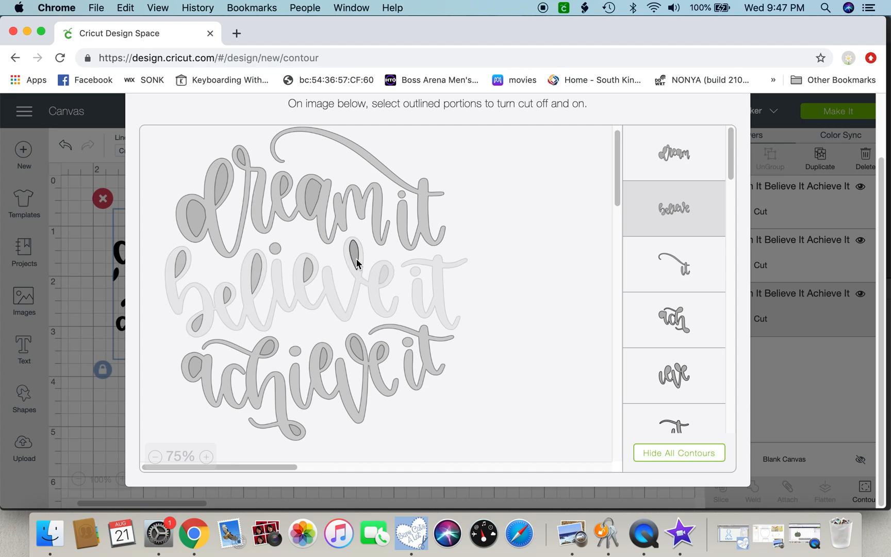
click(307, 270)
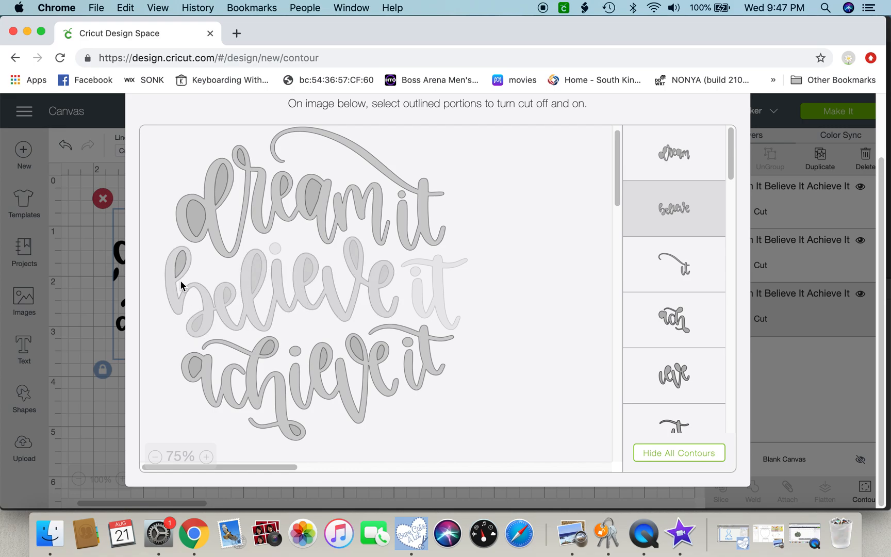
click(179, 263)
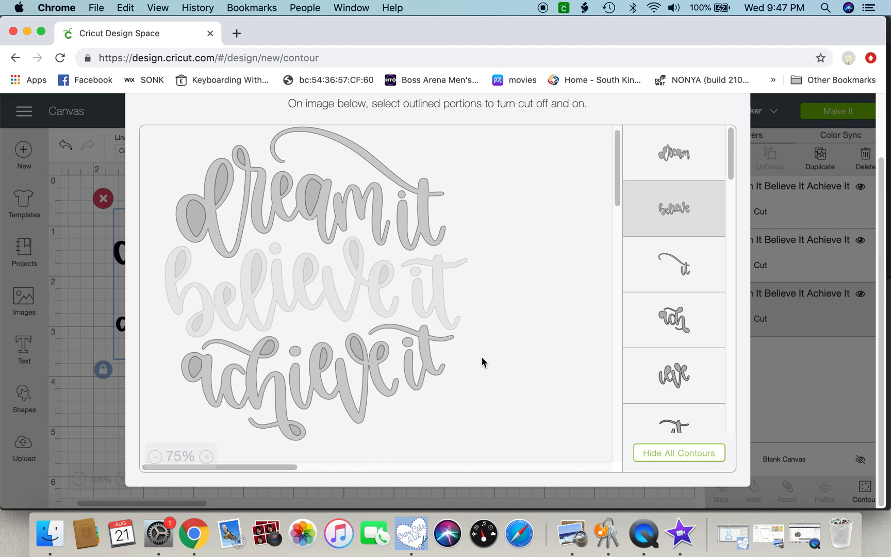
Step: Hide all contours of the last line "achieve it" as well and return to the canvas, keeping only "dream it" in this copy
click(427, 354)
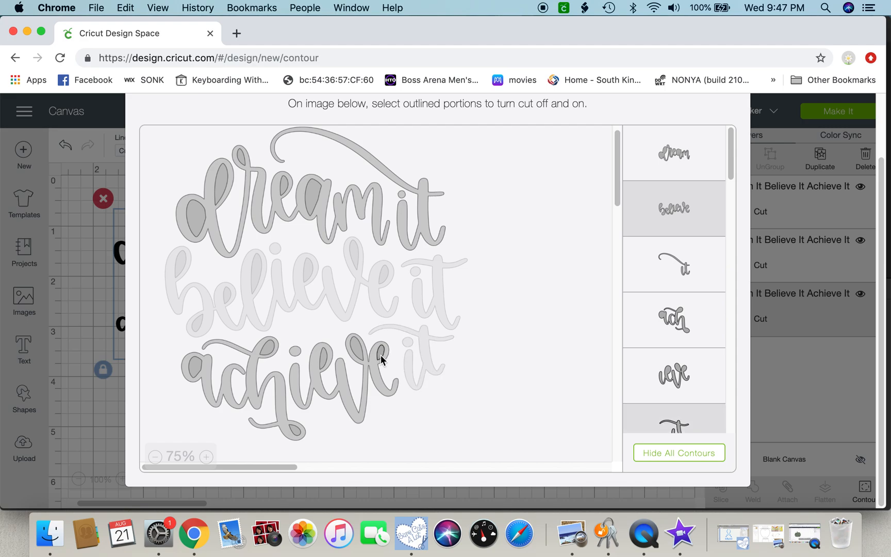
click(378, 376)
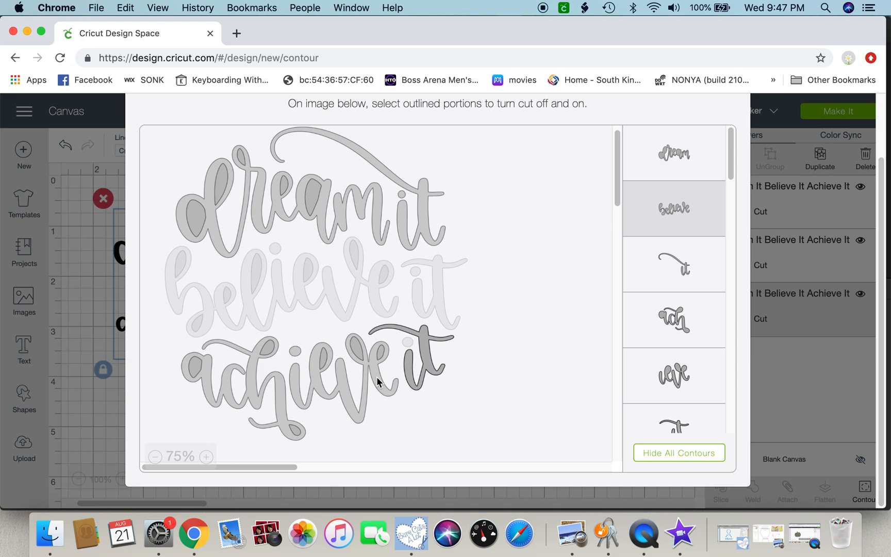
click(376, 377)
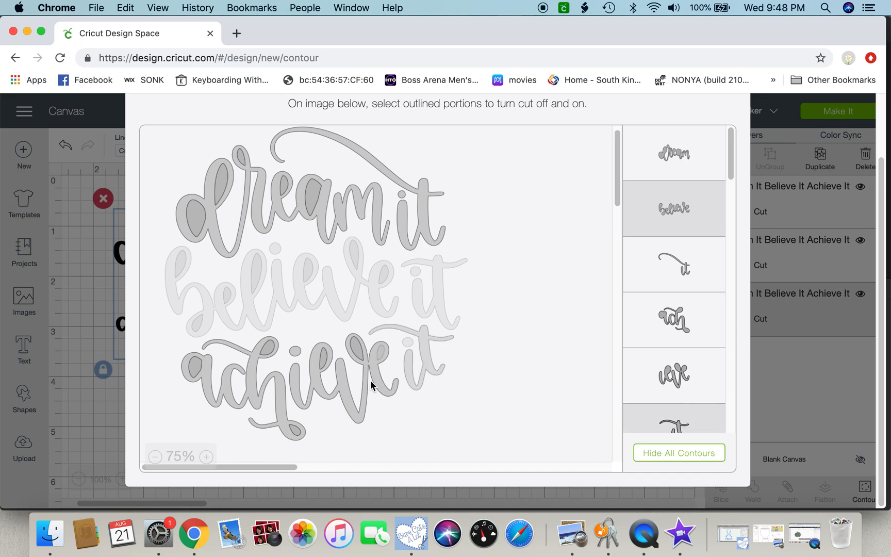
click(353, 411)
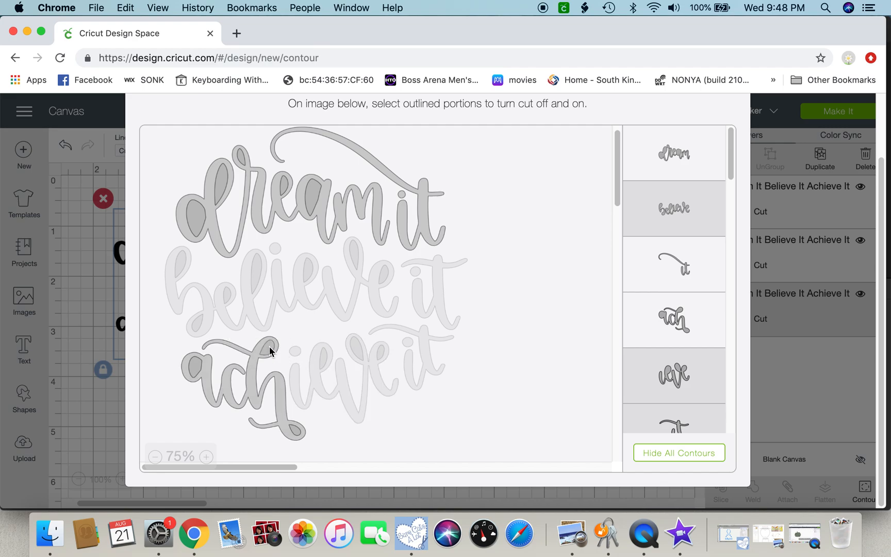
click(255, 377)
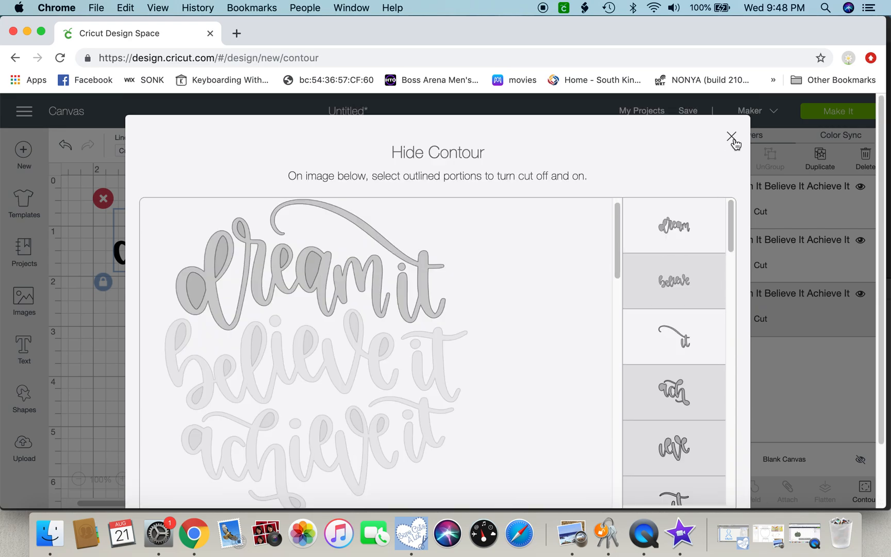
click(731, 137)
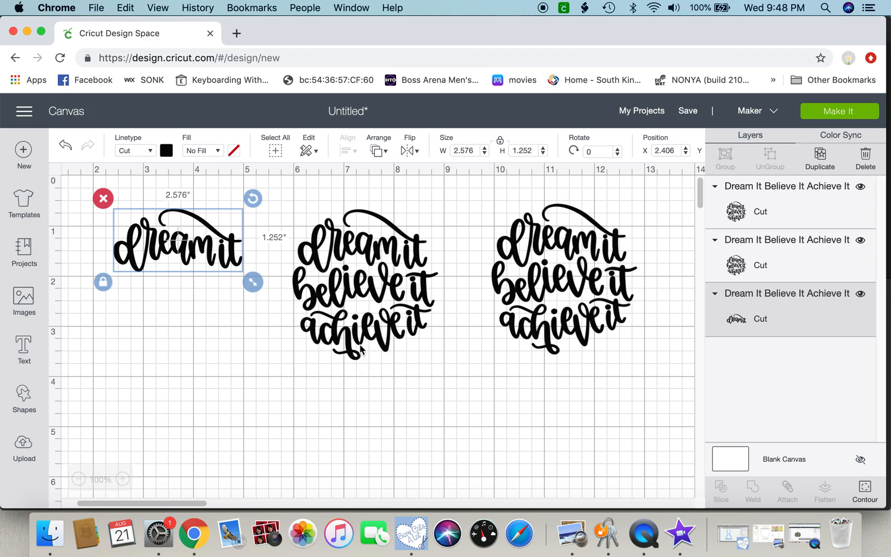
Step: Open the middle copy of the design in Contour and zoom out to 75% to show the whole phrase
click(370, 288)
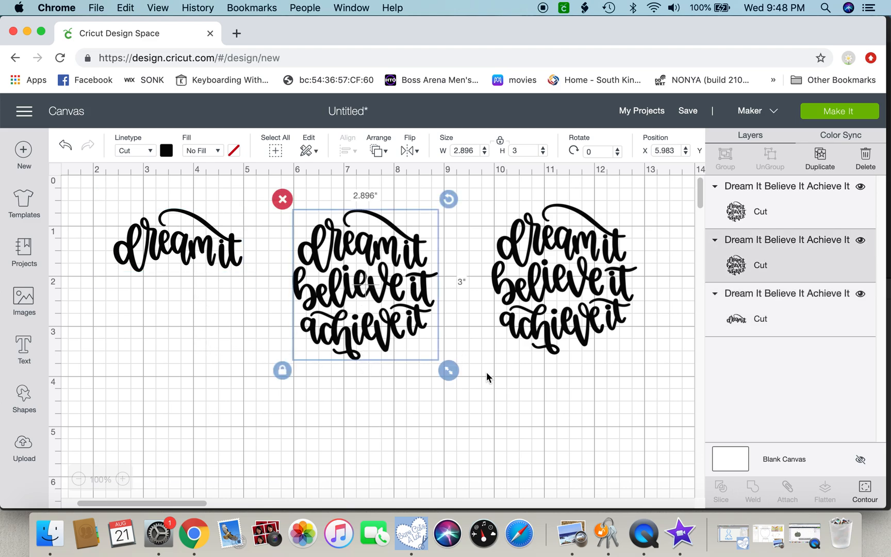
click(865, 491)
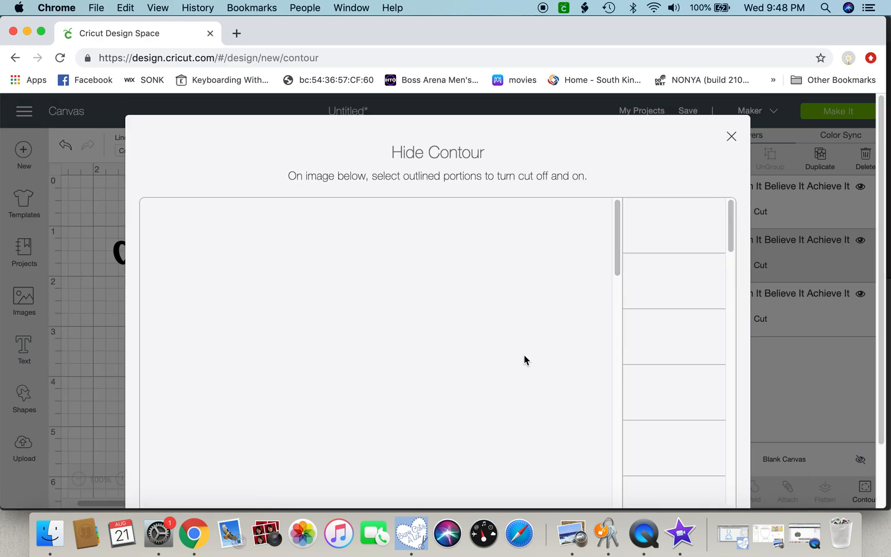
scroll(450, 367, down, 5)
scroll(449, 364, down, 10)
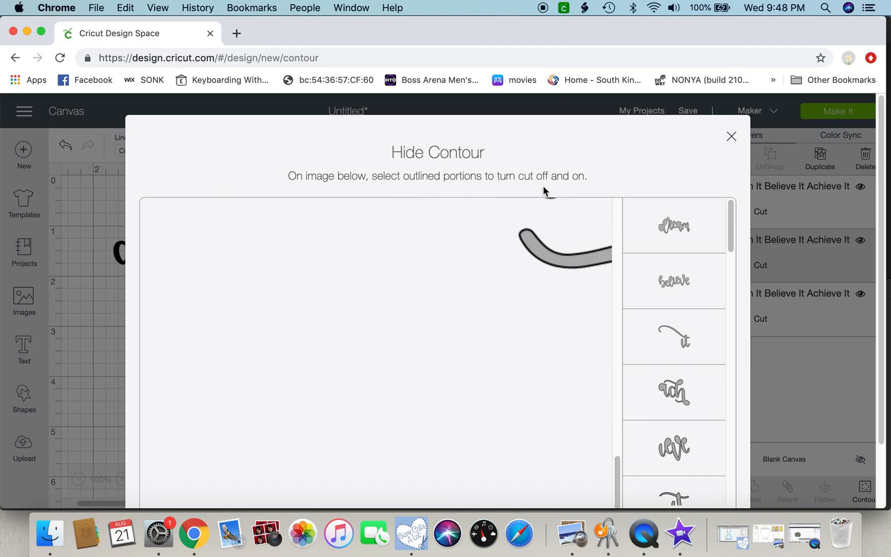
scroll(743, 396, down, 3)
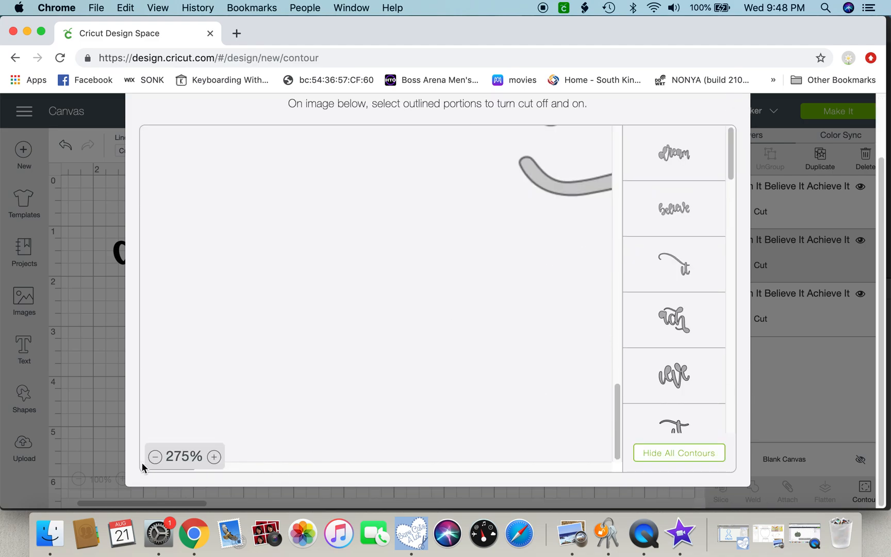
click(156, 457)
click(155, 457)
click(155, 457)
click(155, 457)
click(155, 457)
click(155, 457)
click(155, 457)
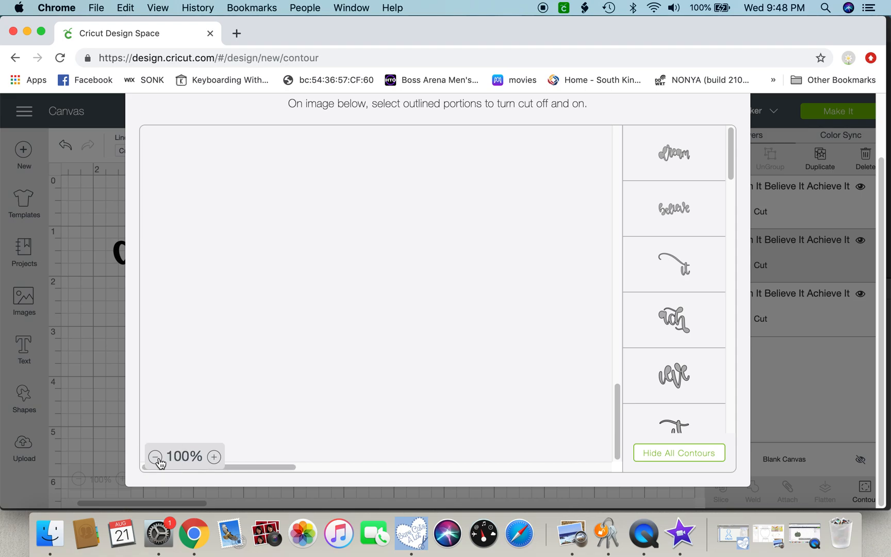
click(155, 457)
scroll(358, 348, up, 5)
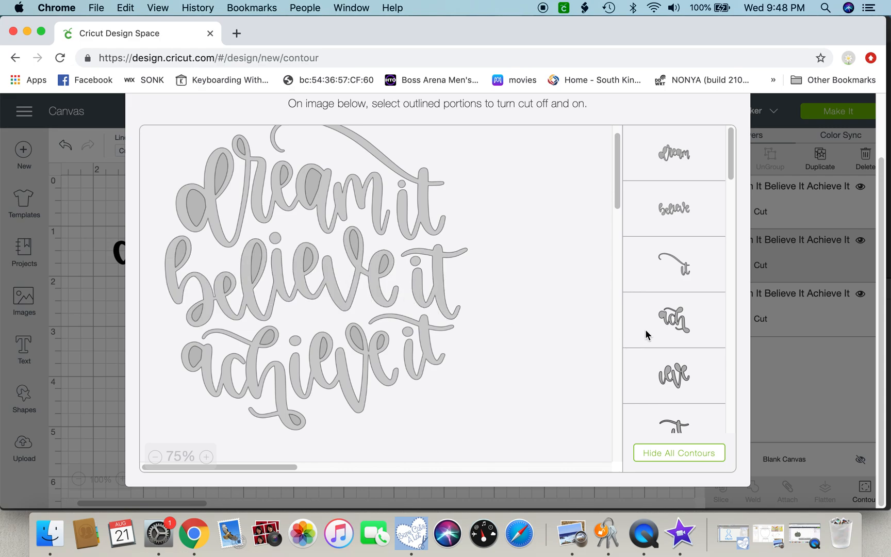
Step: Hide all contours of the middle copy, restore only "believe it" with its letter openings and dots, and return to the canvas
click(684, 455)
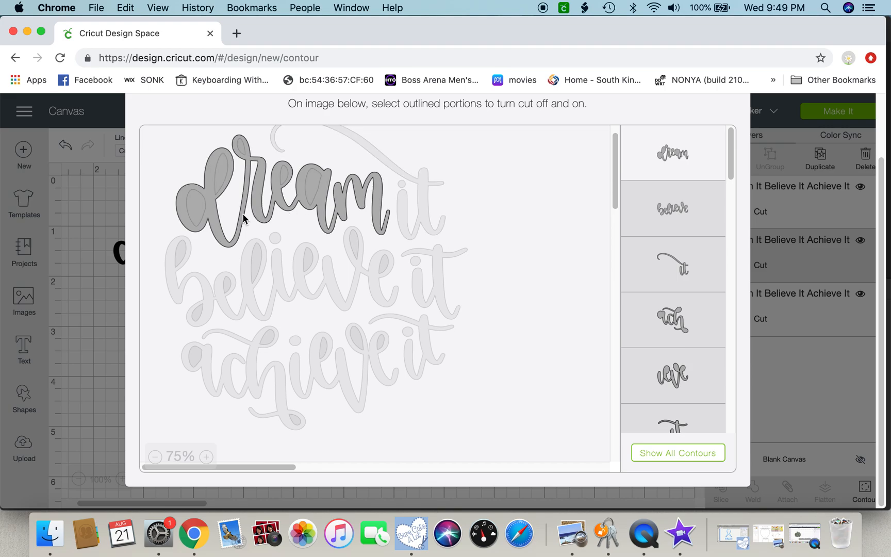
click(210, 205)
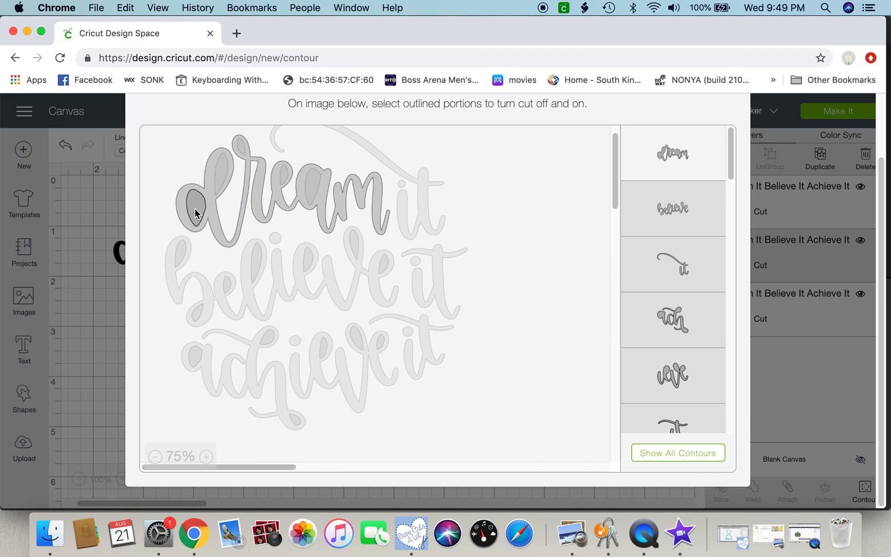
click(177, 292)
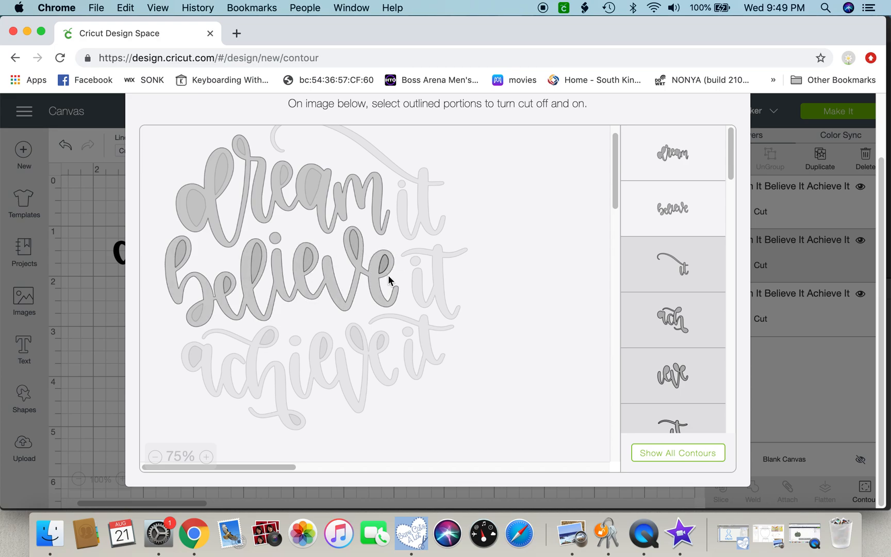
click(412, 287)
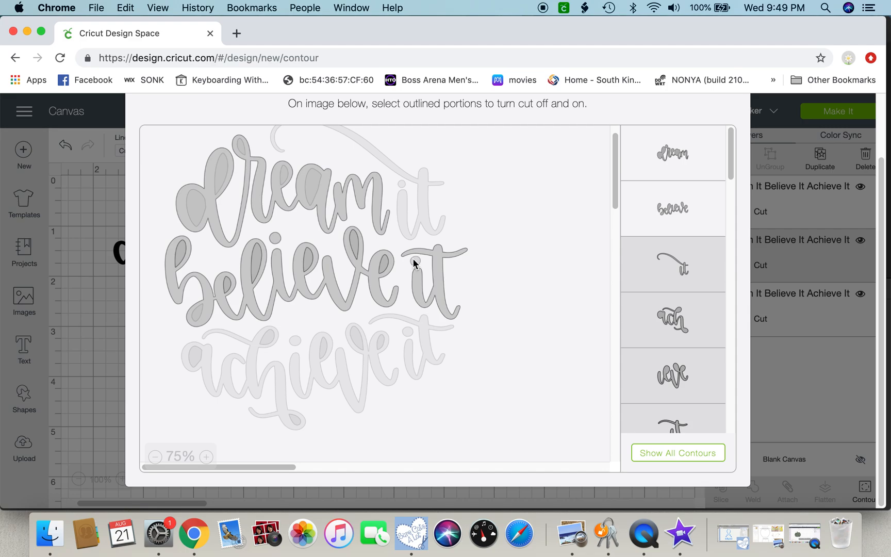
click(377, 209)
click(377, 208)
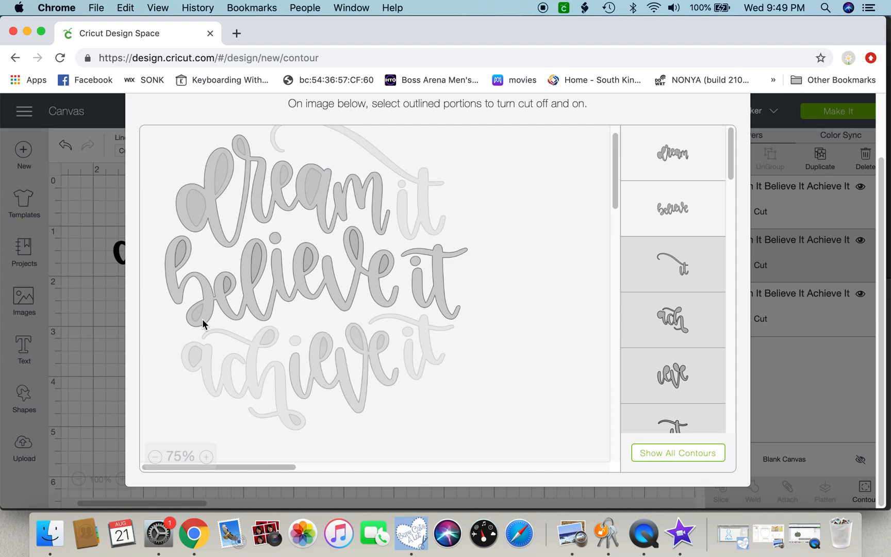
click(179, 209)
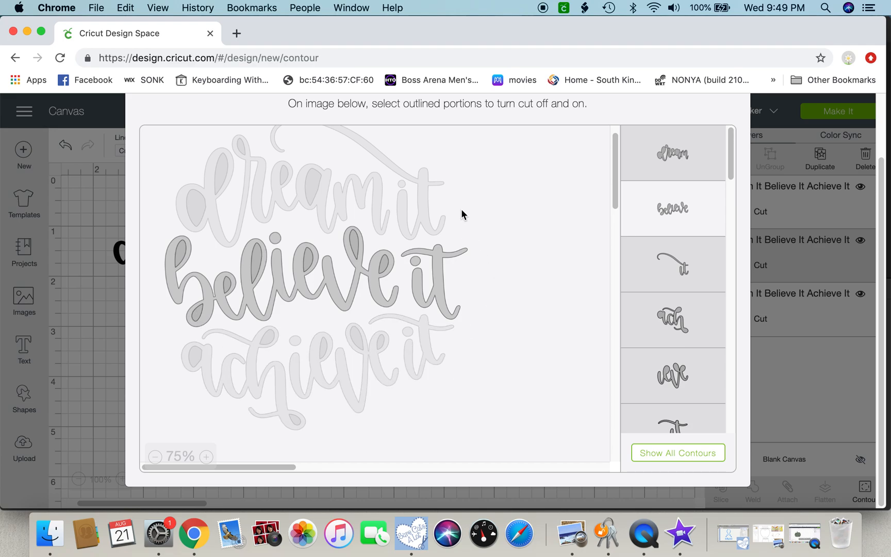
click(104, 335)
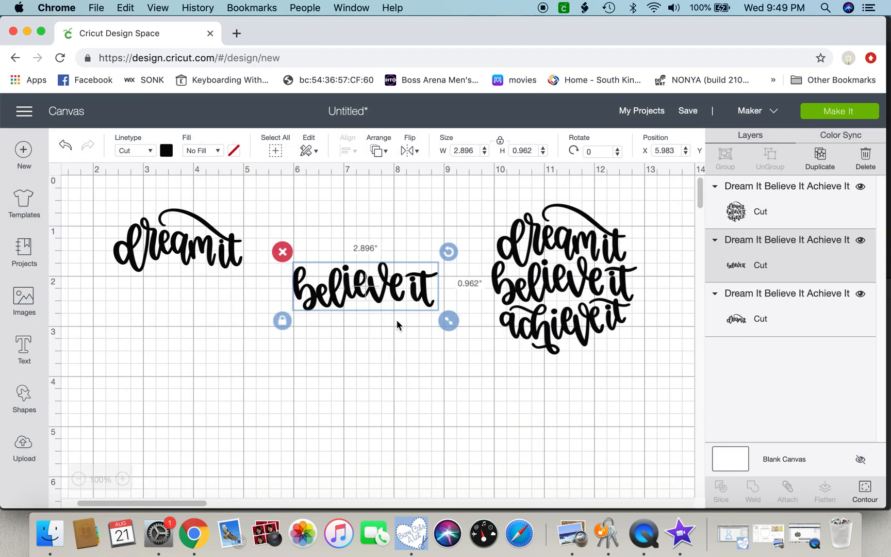
Step: Open the rightmost copy of the design in Contour and set its preview zoom to 75% so the full phrase shows
click(552, 290)
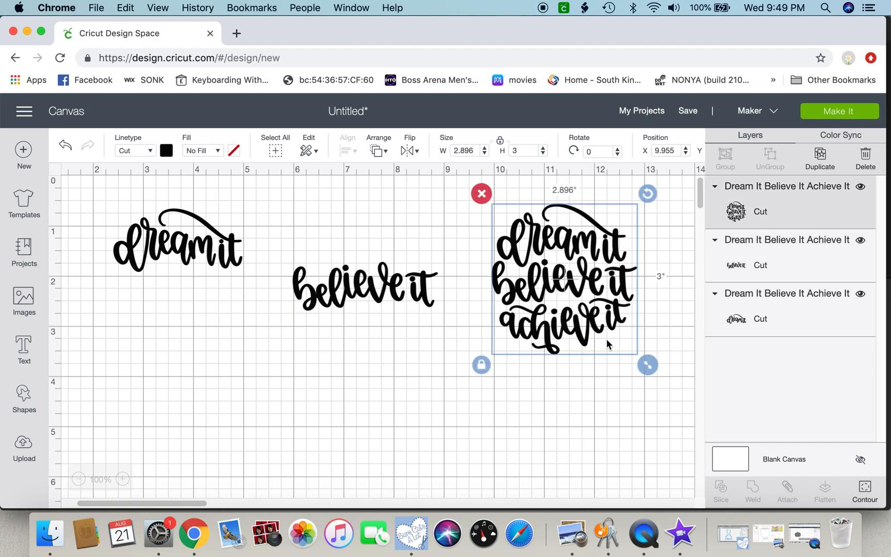
click(865, 490)
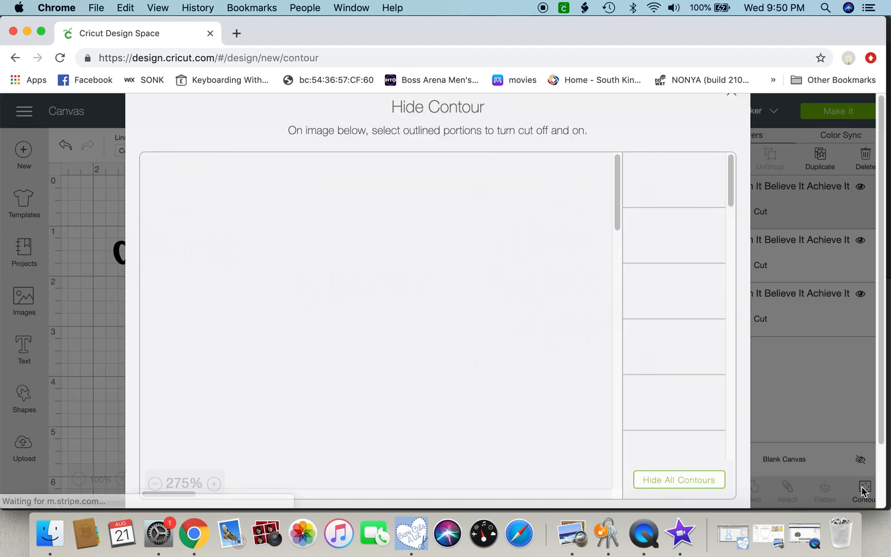
scroll(560, 339, down, 10)
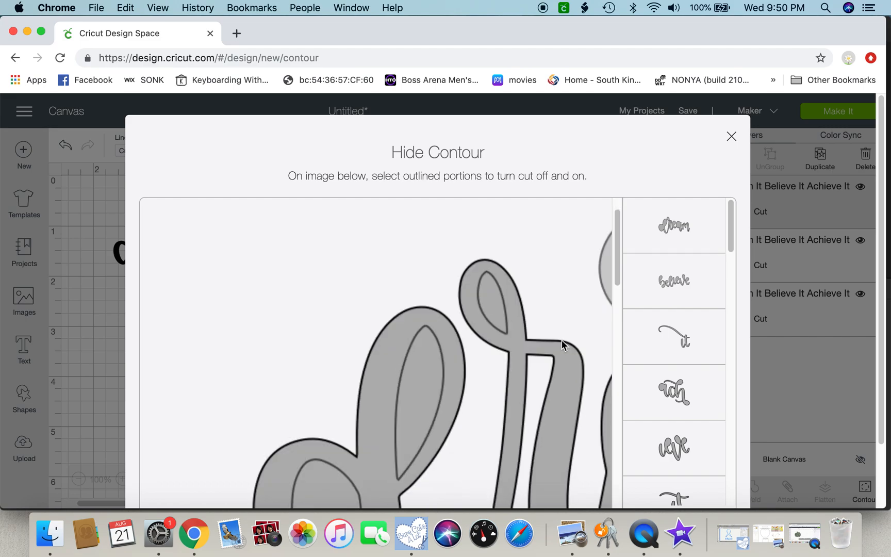
scroll(555, 343, down, 2)
scroll(709, 365, down, 10)
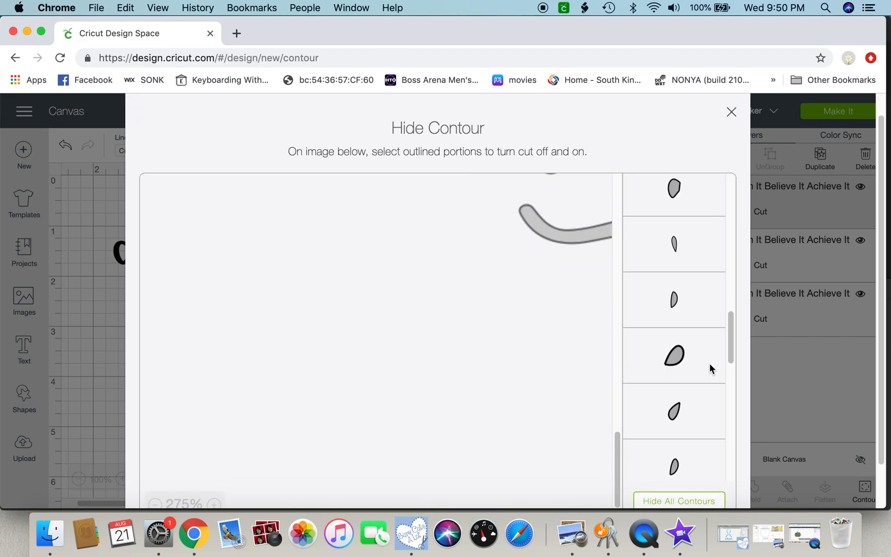
scroll(743, 360, down, 2)
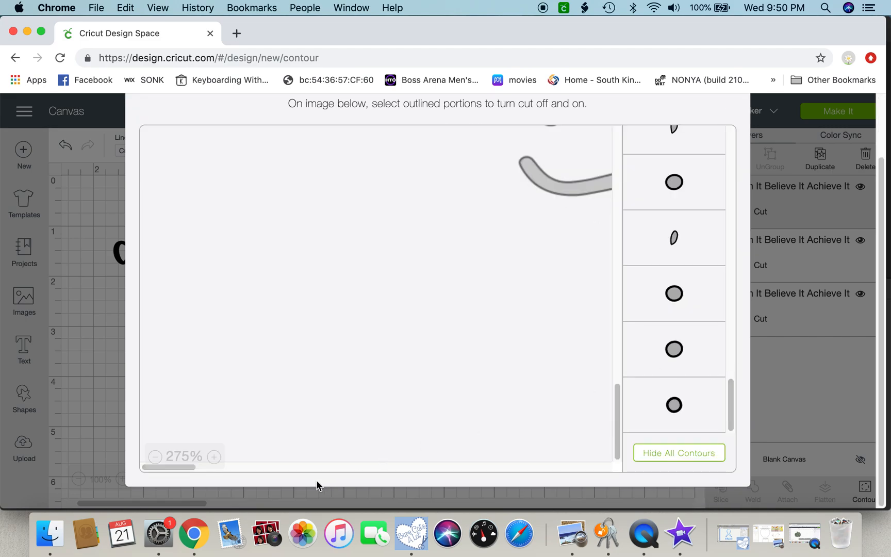
click(156, 457)
click(156, 458)
click(156, 457)
click(156, 457)
click(156, 457)
click(155, 457)
click(155, 457)
click(156, 456)
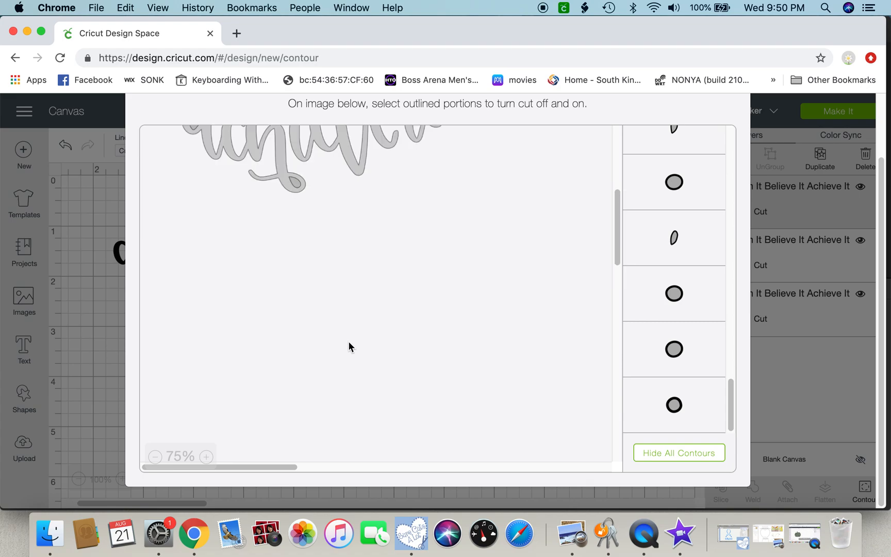
scroll(349, 346, up, 5)
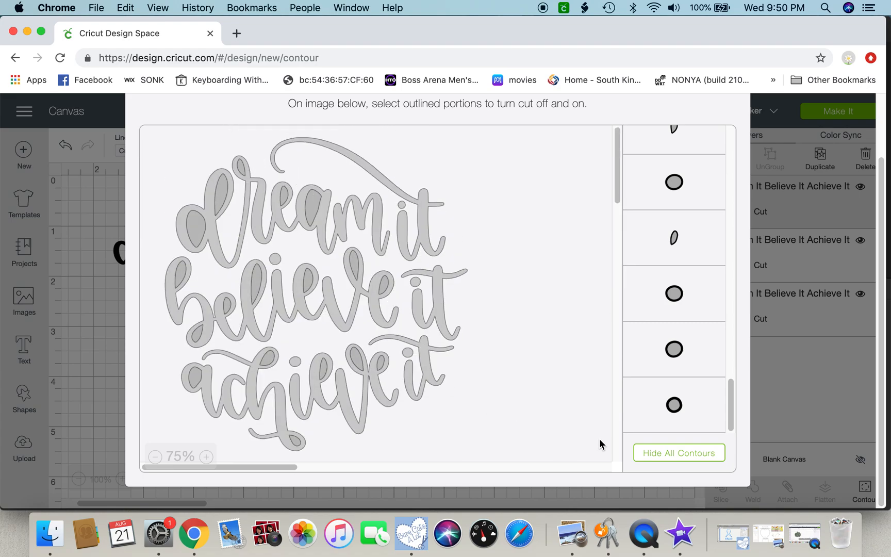
Step: Hide all contours of the rightmost copy, restore only "achieve it" with its letter openings and dots, and return to the canvas
click(652, 453)
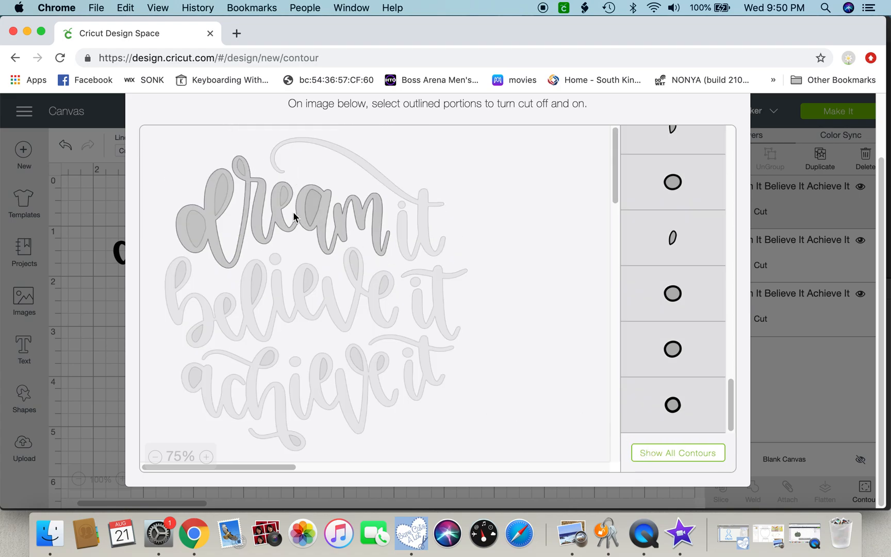
click(185, 237)
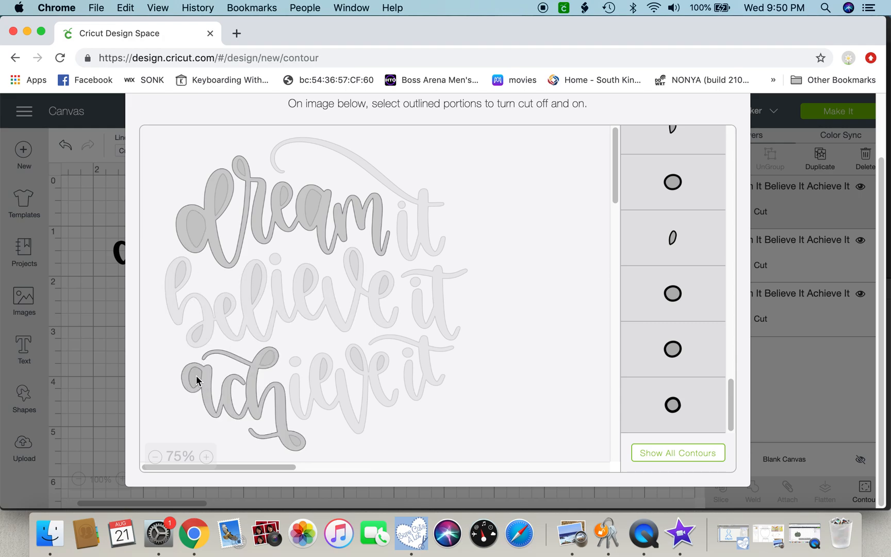
click(270, 359)
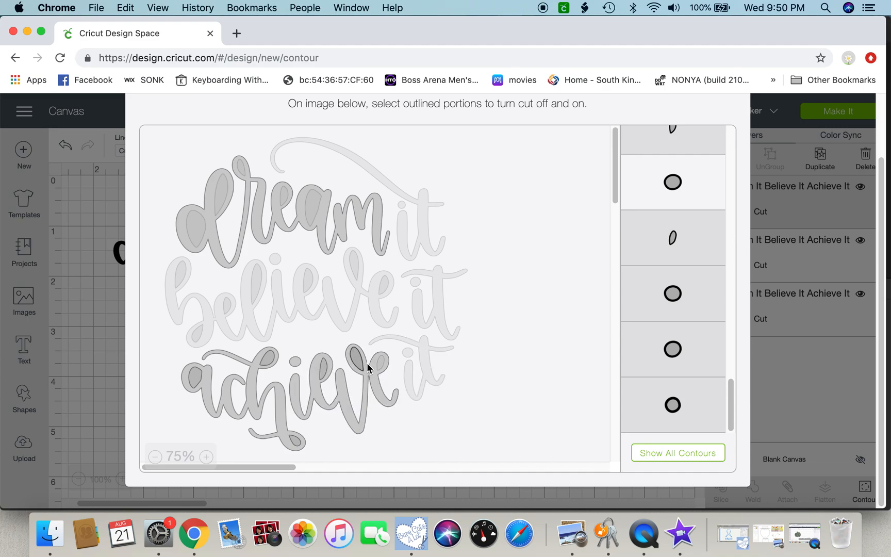
click(380, 362)
click(410, 381)
click(410, 355)
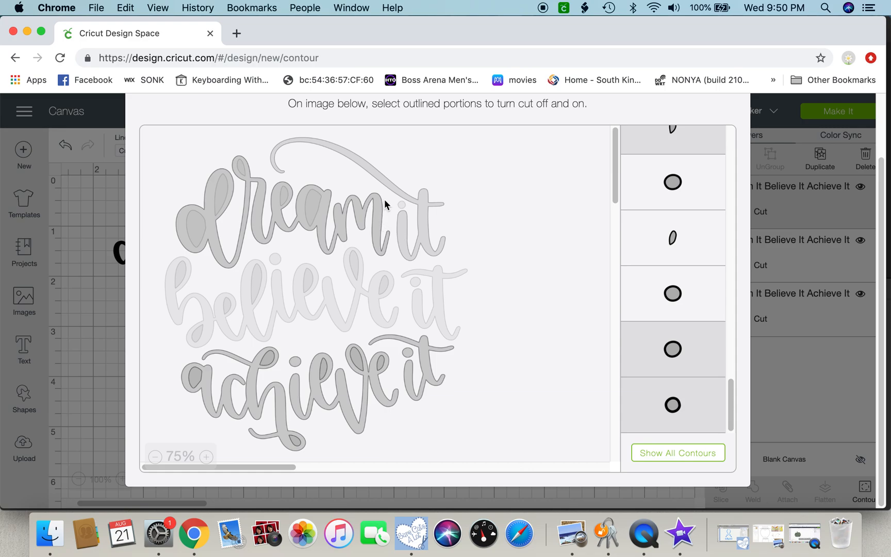
click(379, 221)
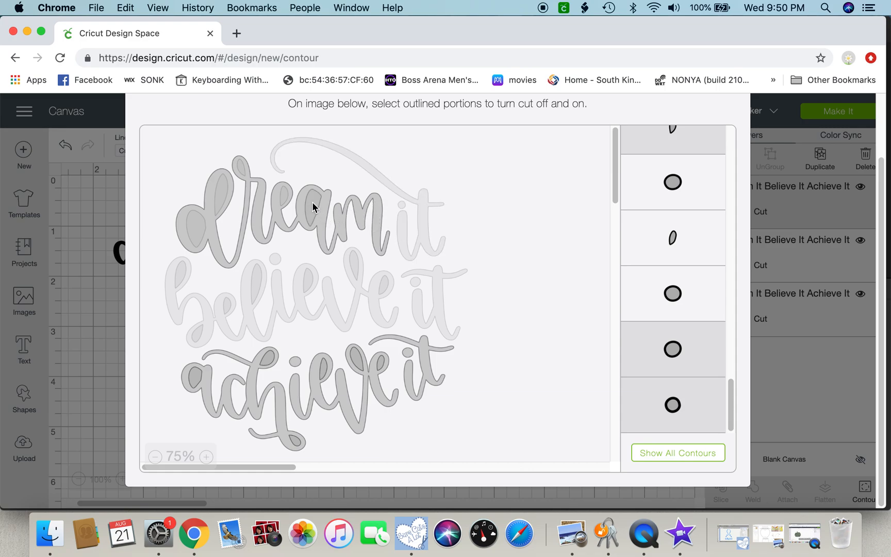
click(181, 222)
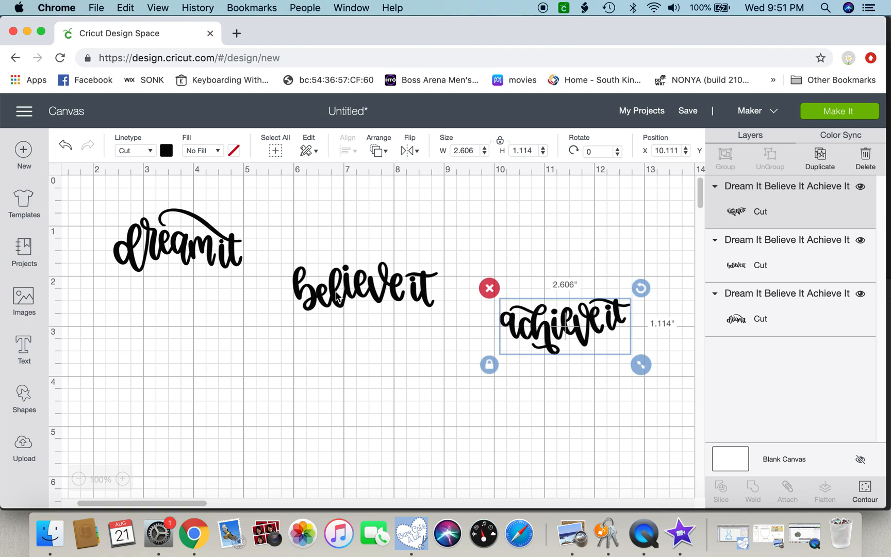
Step: Move "believe it" directly below "dream it" and "achieve it" below that to rebuild the stacked phrase, leaving nothing selected
drag(337, 298, 147, 298)
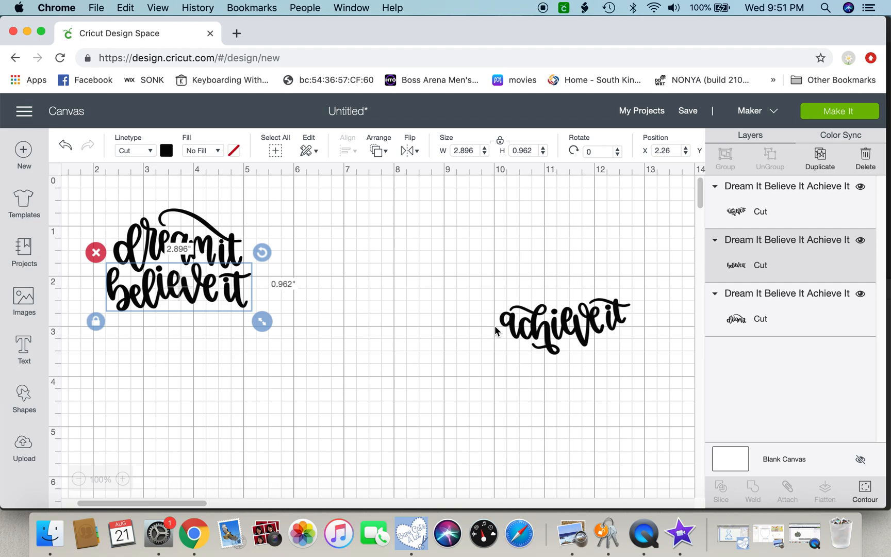
drag(538, 330, 153, 343)
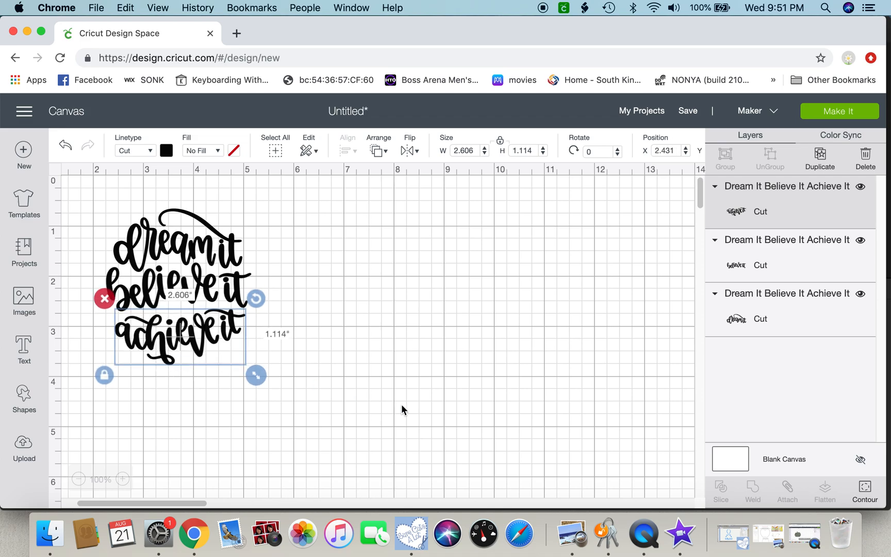
click(432, 402)
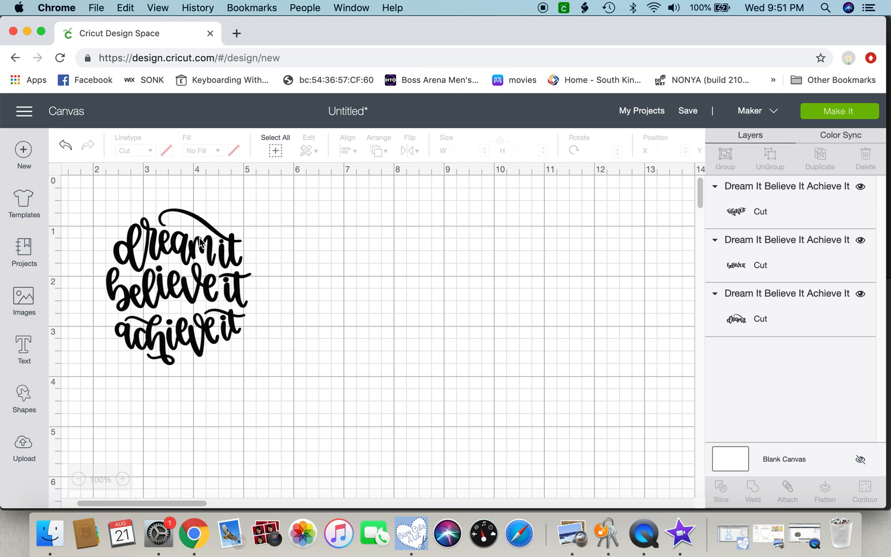
Step: Set the material color of "dream it" to light purple and that of "believe it" to medium purple
click(192, 251)
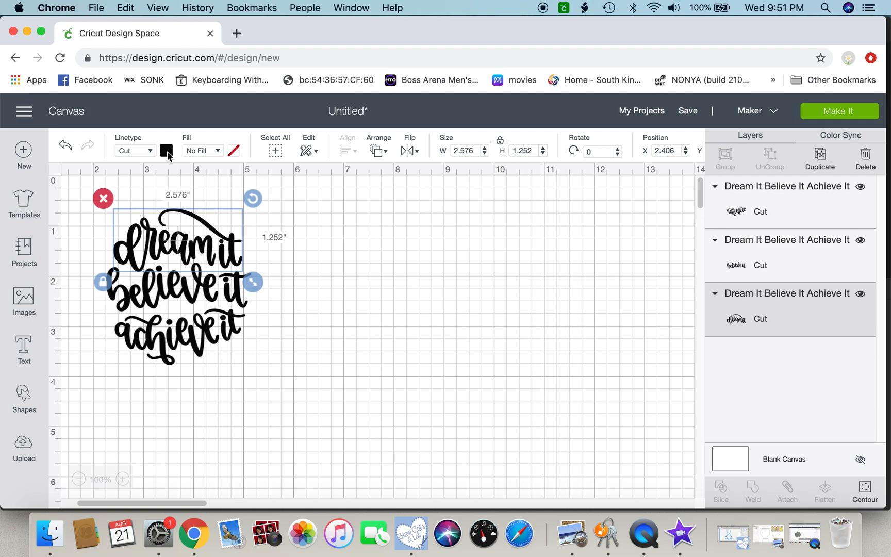
click(166, 152)
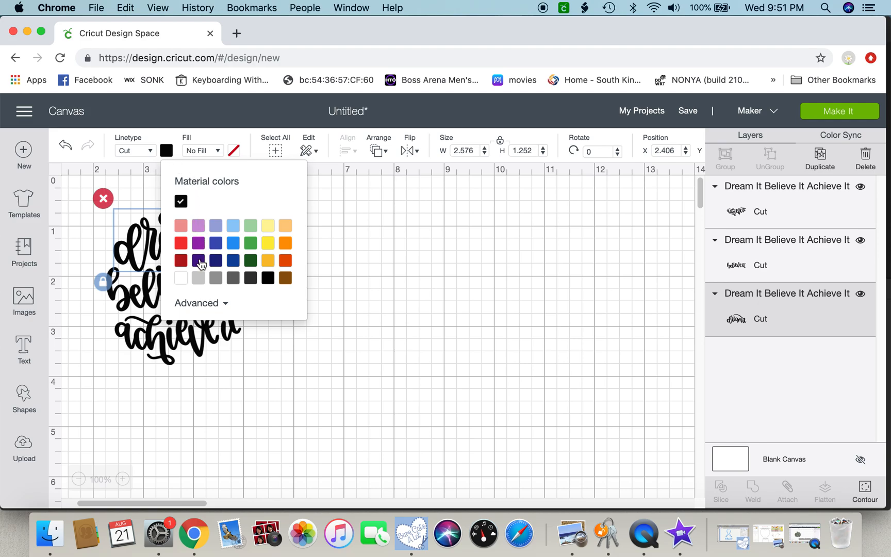
click(199, 228)
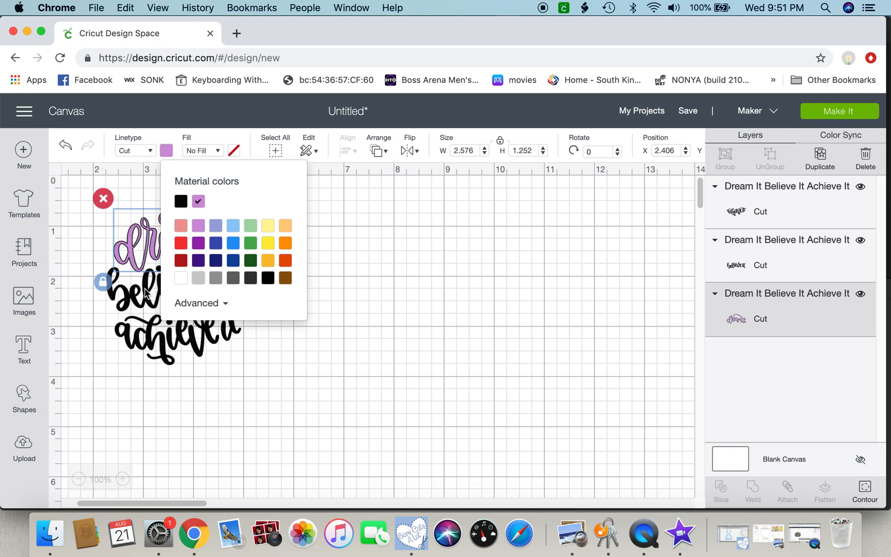
click(131, 300)
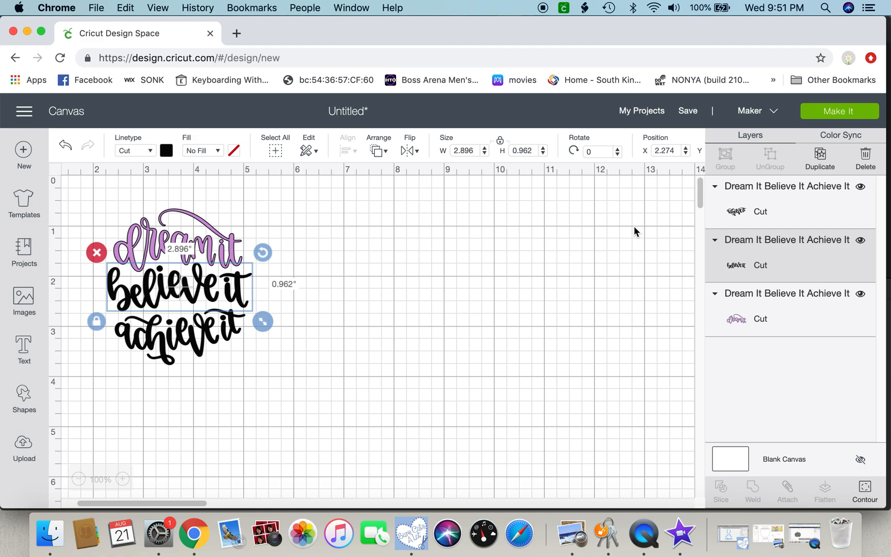
click(167, 151)
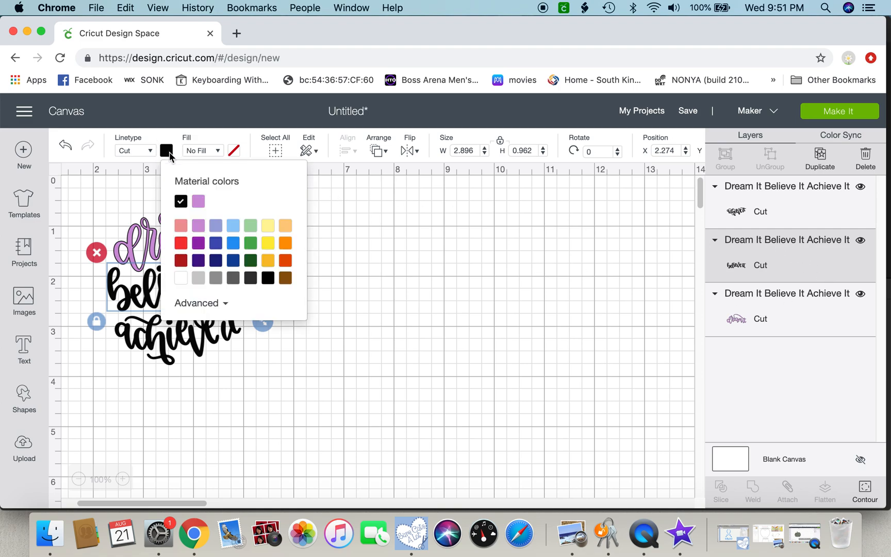
click(198, 242)
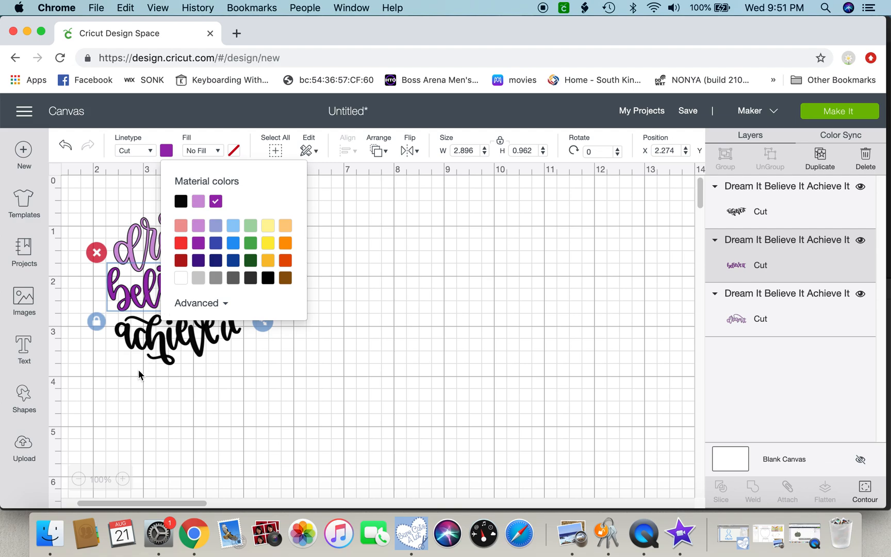
Step: Set the material color of "achieve it" to dark purple and leave nothing selected
click(150, 350)
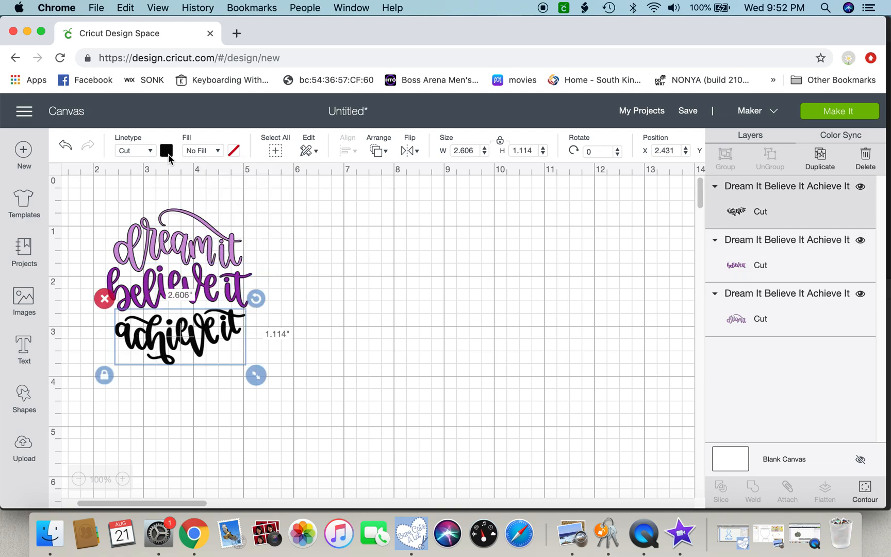
click(166, 151)
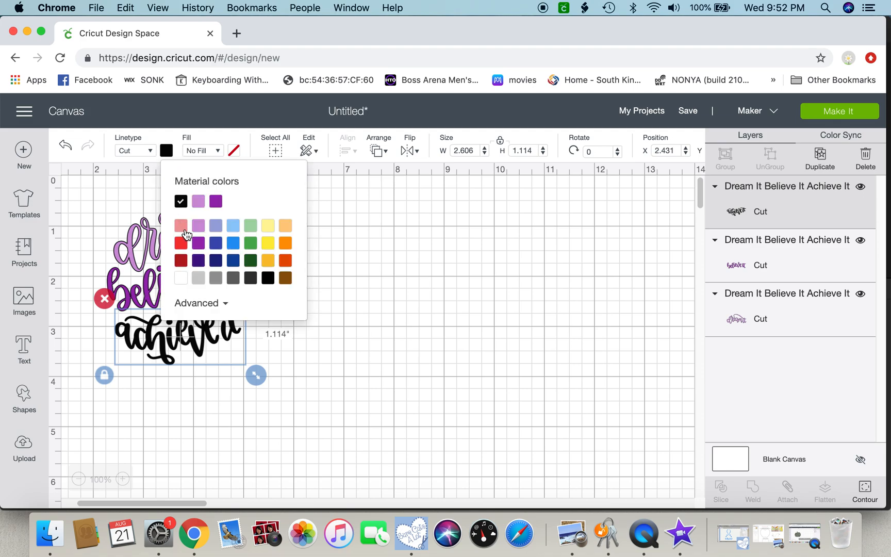
click(448, 330)
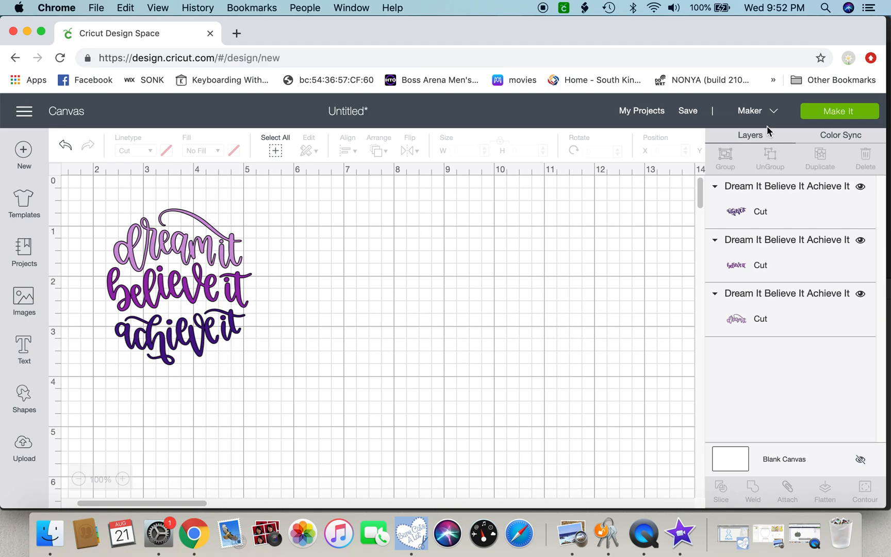
Step: Preview how the three colored phrases are split across the cutting mats, then cancel the preparation and return to the canvas
click(820, 118)
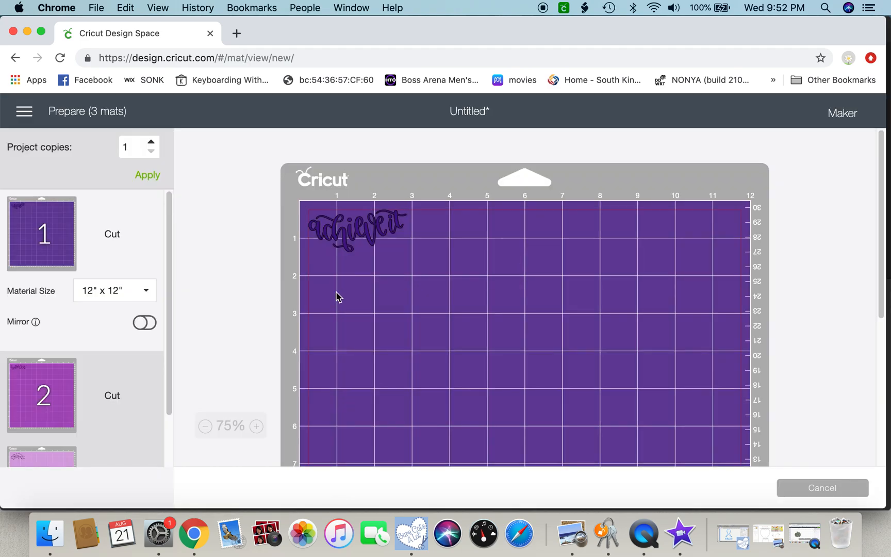
scroll(58, 321, down, 3)
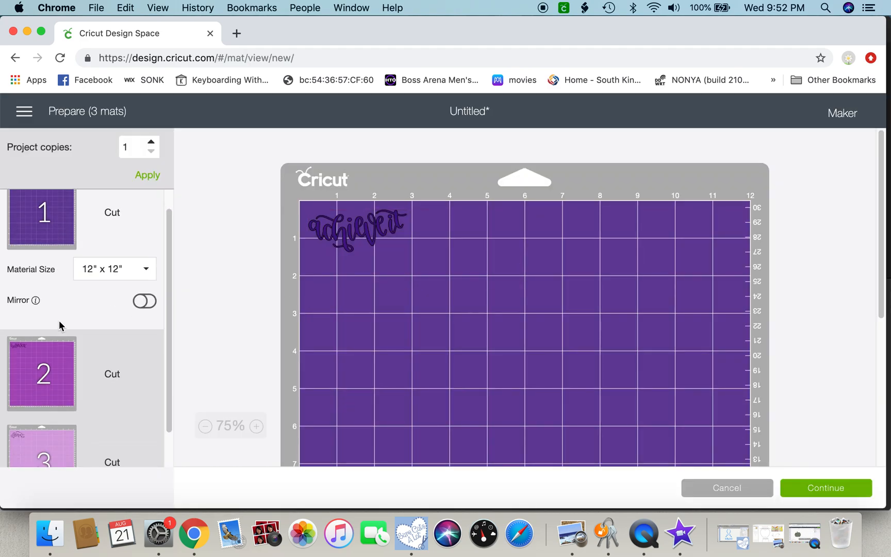
scroll(58, 320, up, 3)
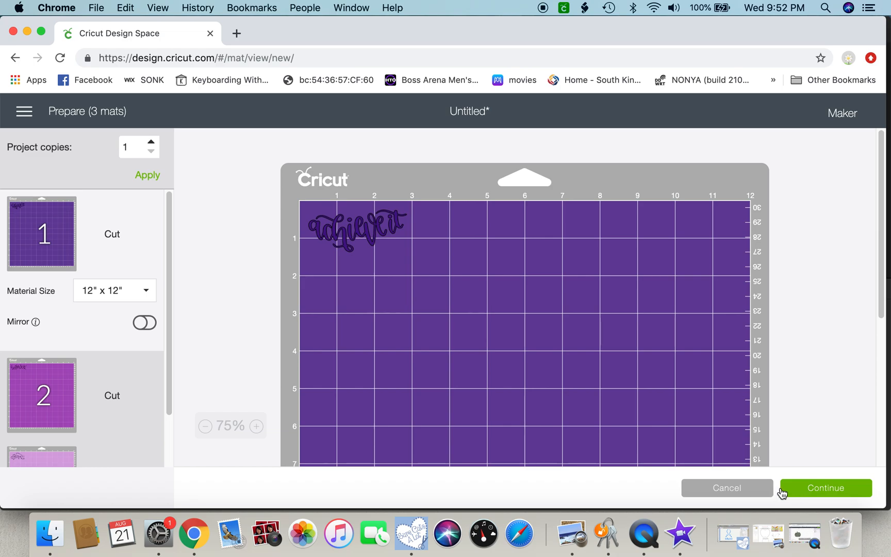
click(749, 497)
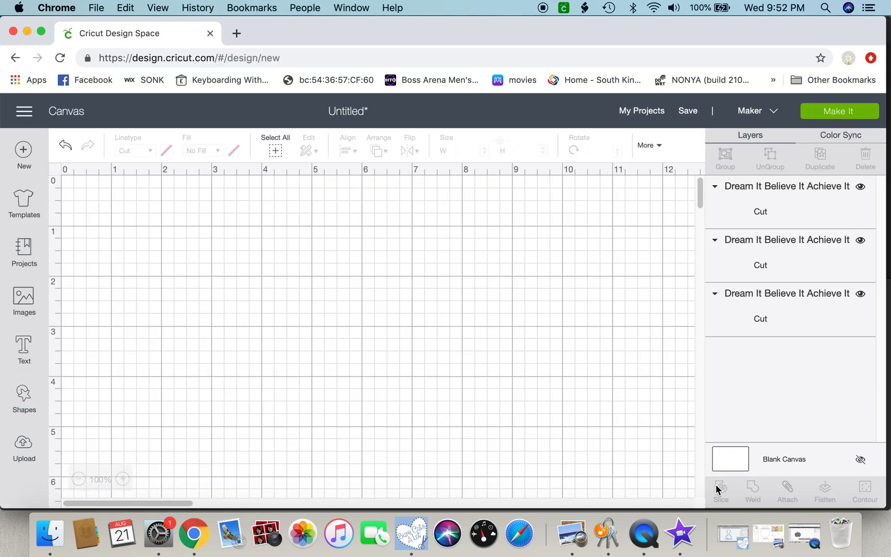